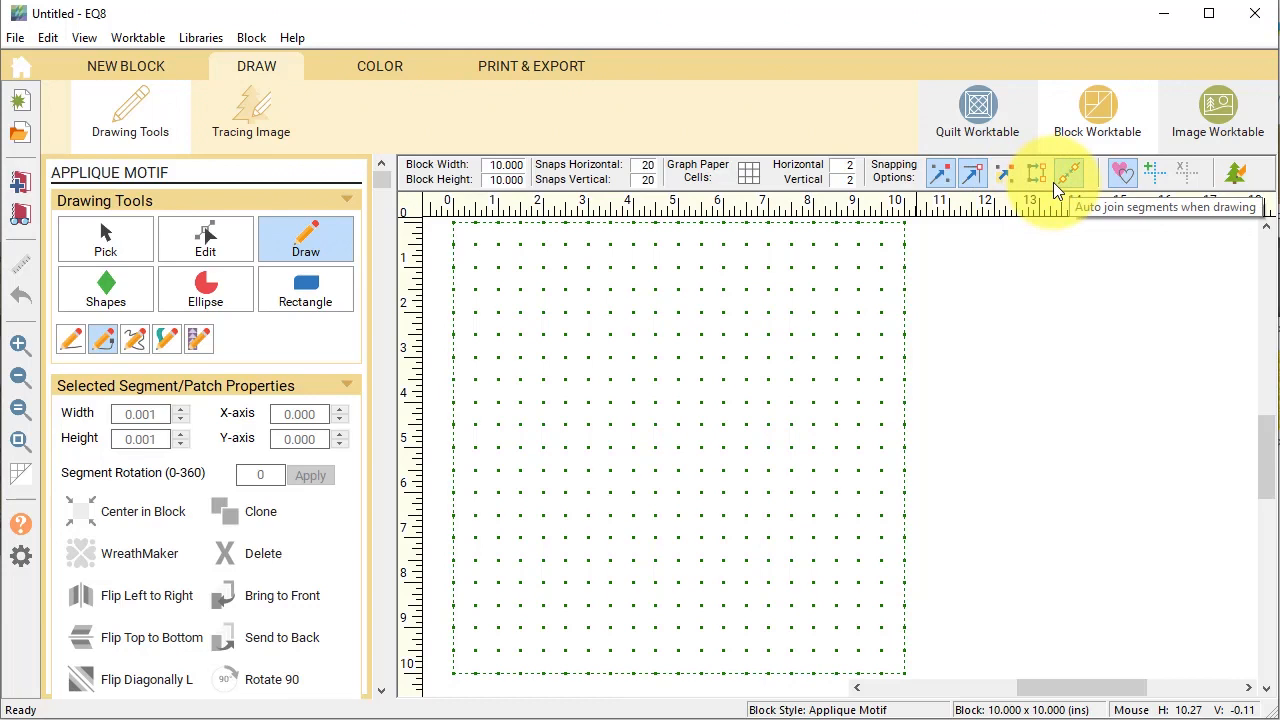
Enable Auto Fill and draw a Bezier curve arching across the block, about 3.000 × 2.916 inches.
left_click(1129, 186)
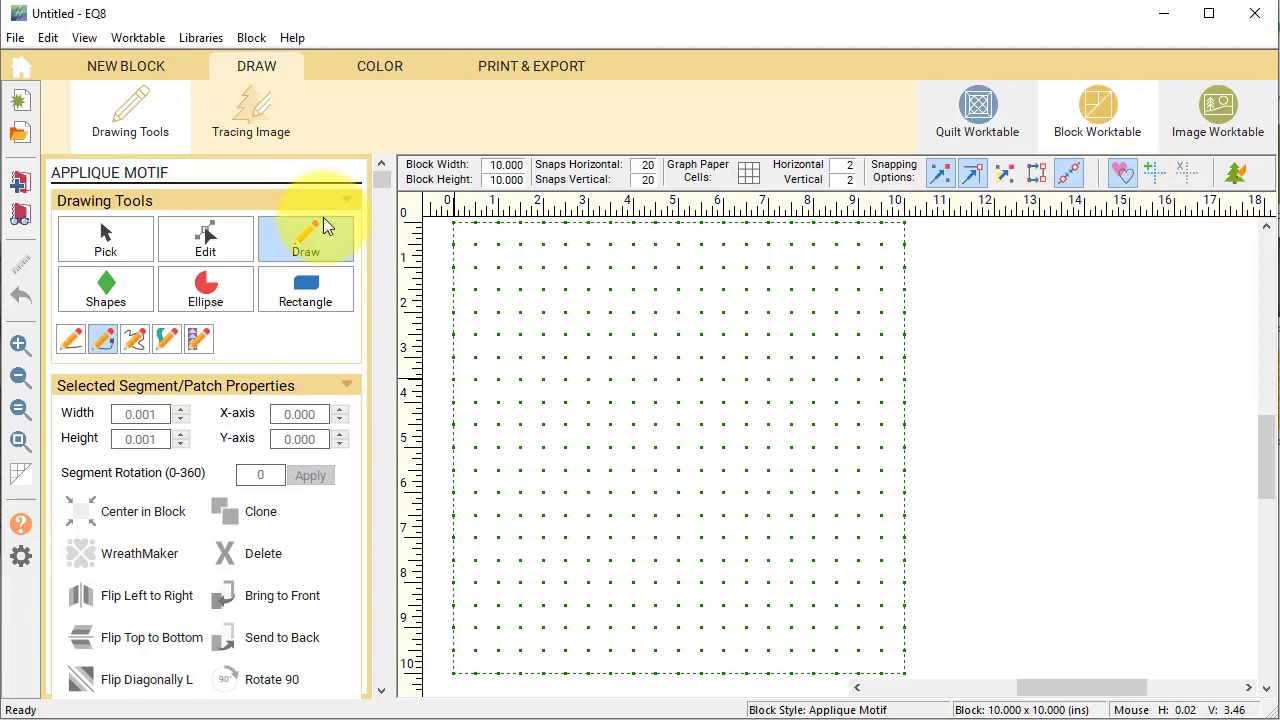
left_click(323, 220)
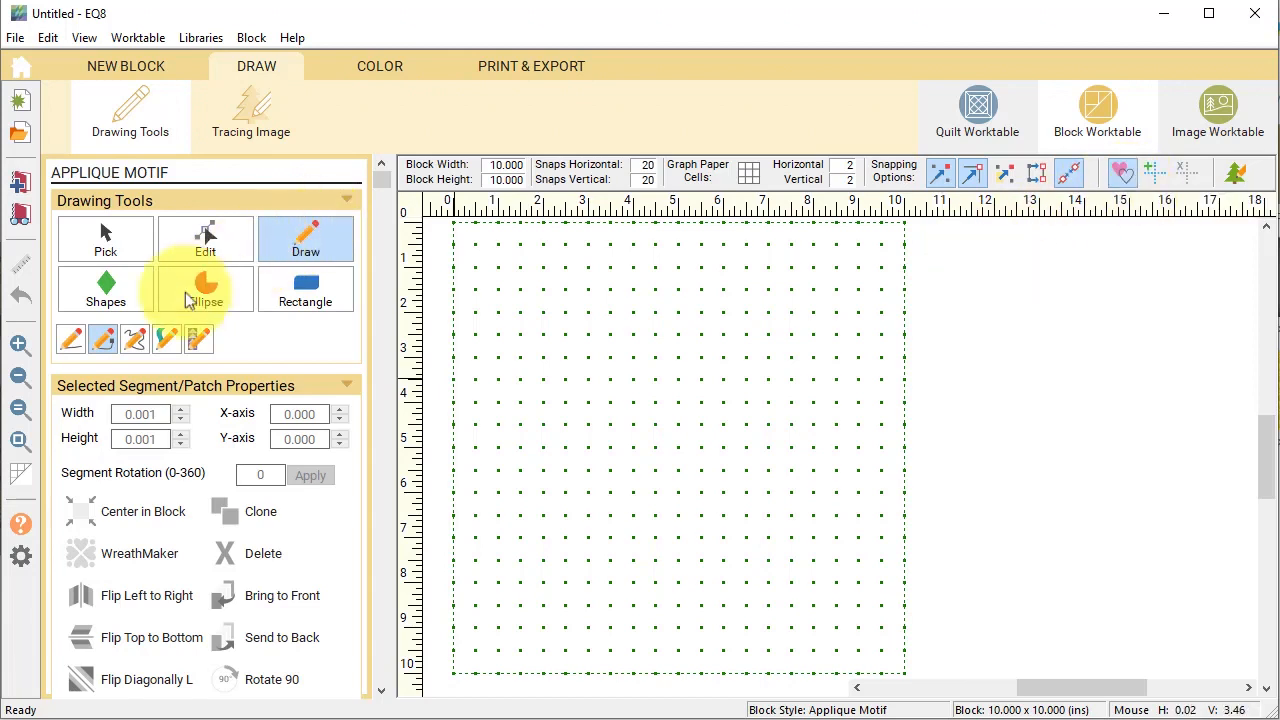
left_click(100, 342)
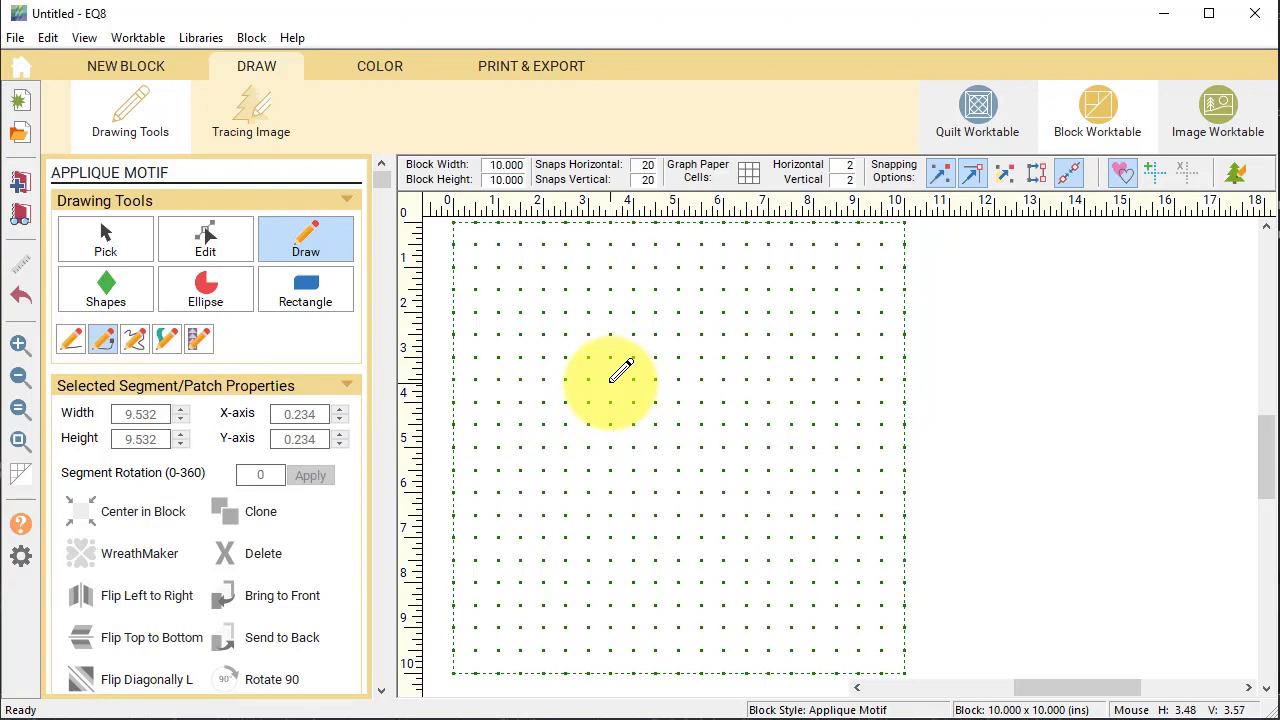
mouse_move(611, 380)
left_mouse_down()
mouse_move(628, 271)
mouse_move(673, 240)
mouse_move(742, 377)
left_mouse_up()
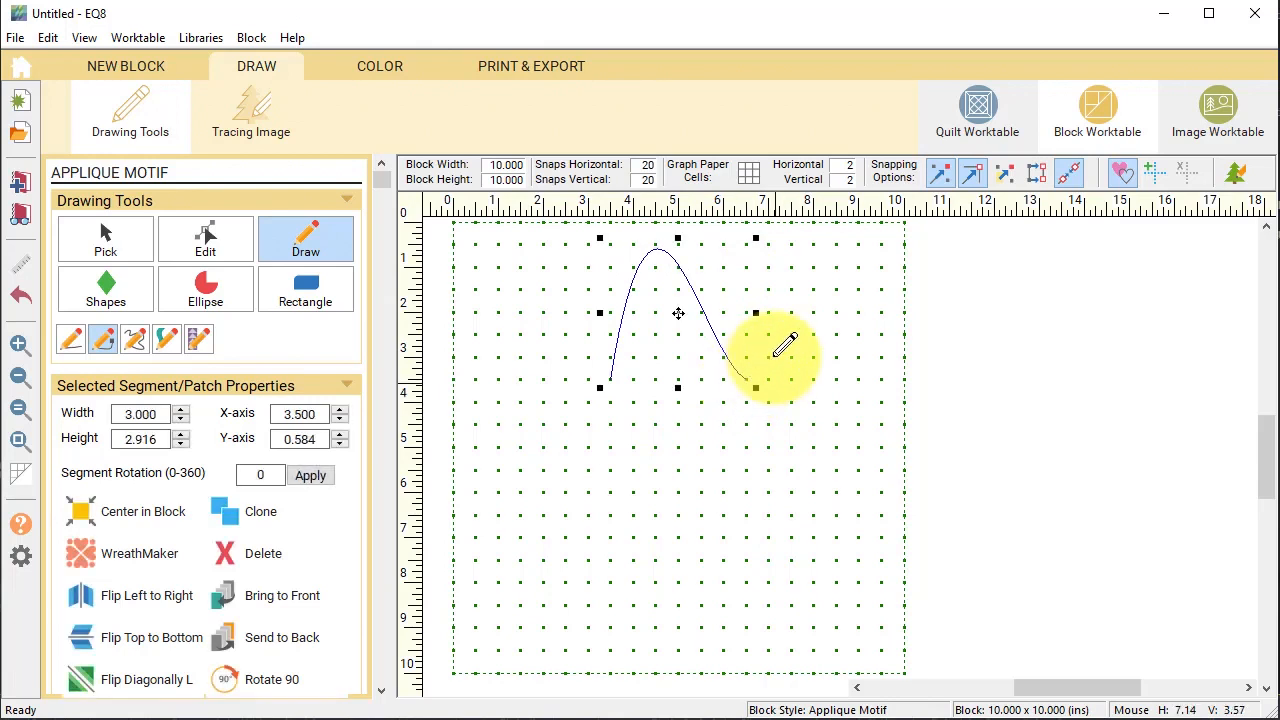
Select the curve in Edit mode and reshape it by dragging its handles.
left_click(212, 243)
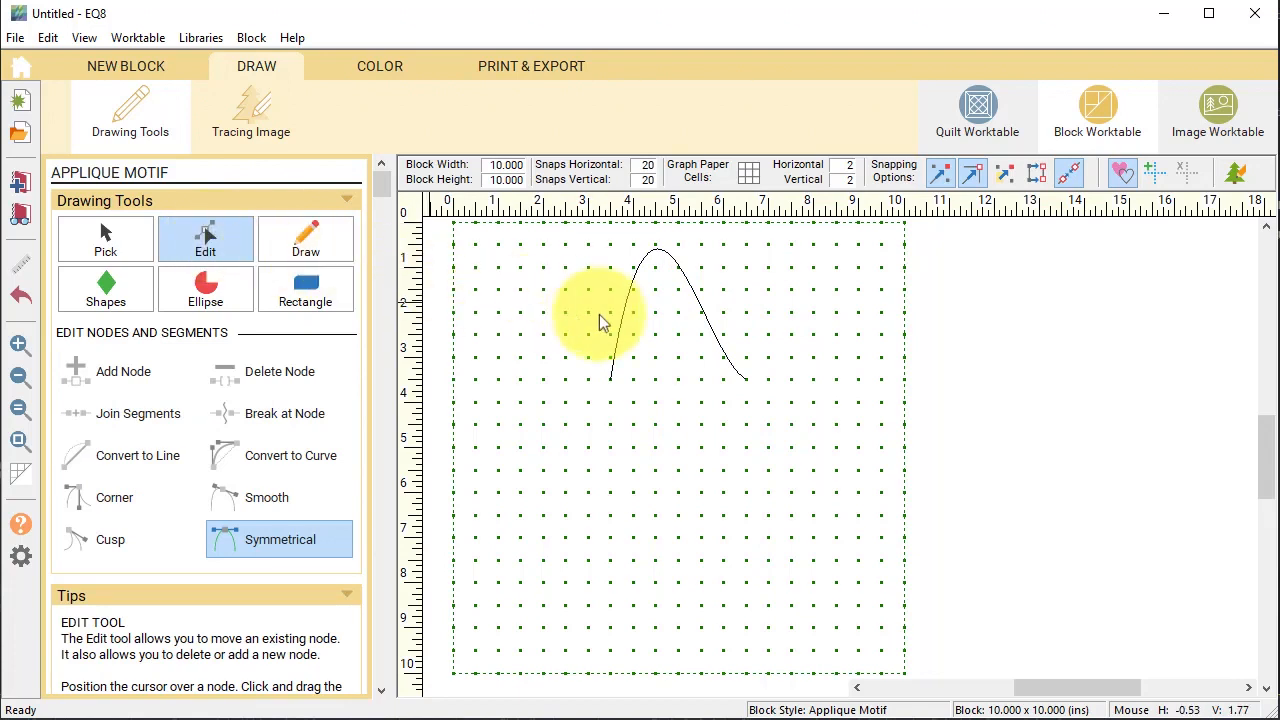
left_click(716, 334)
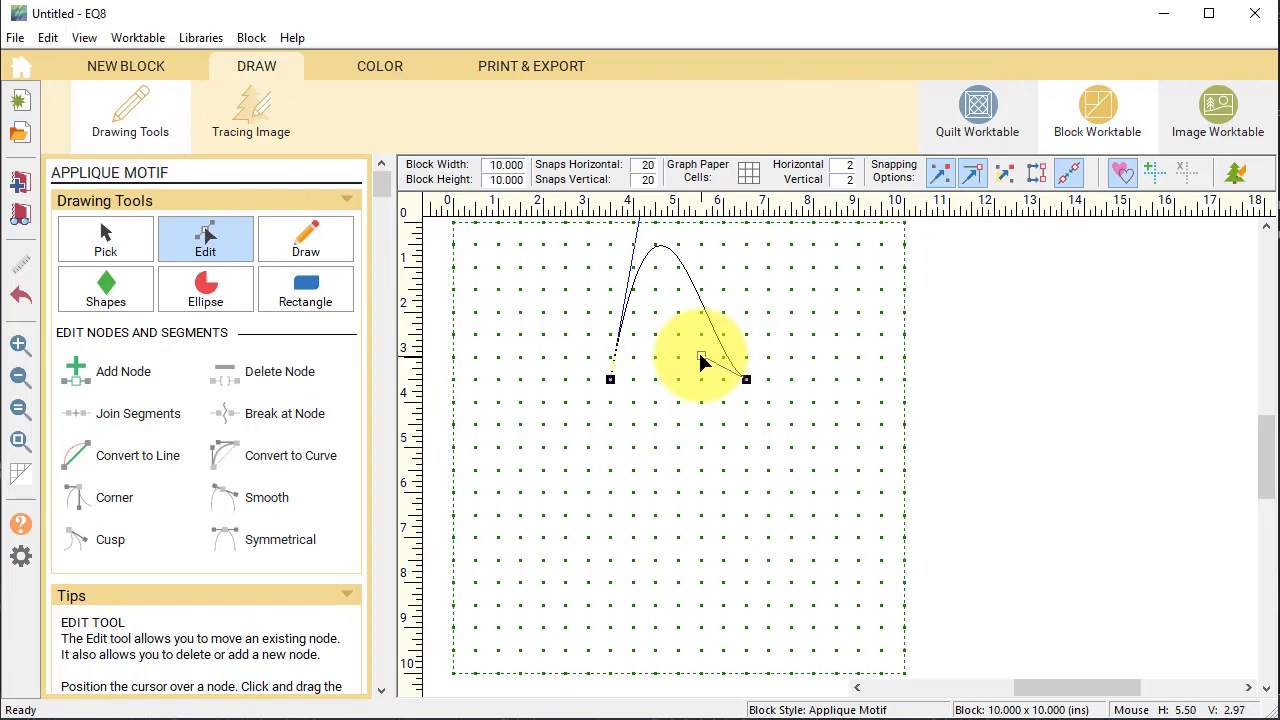
left_click_drag(701, 359, 746, 359)
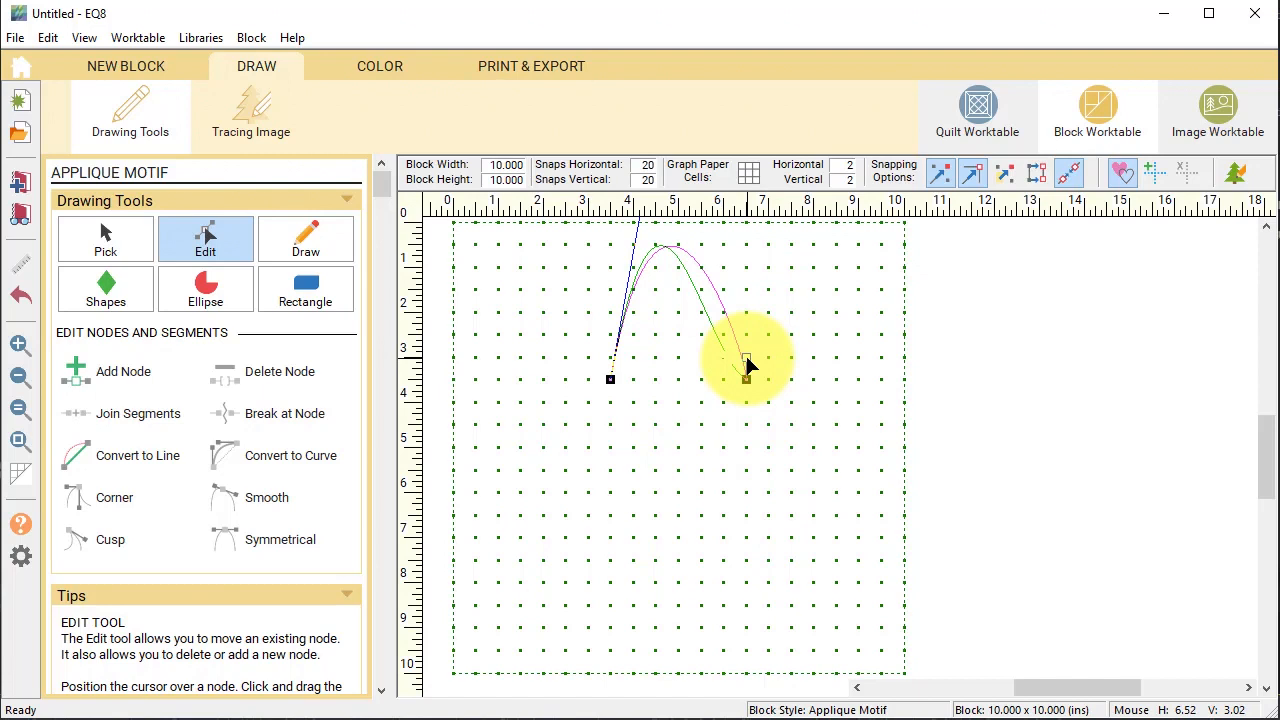
left_click_drag(746, 359, 746, 360)
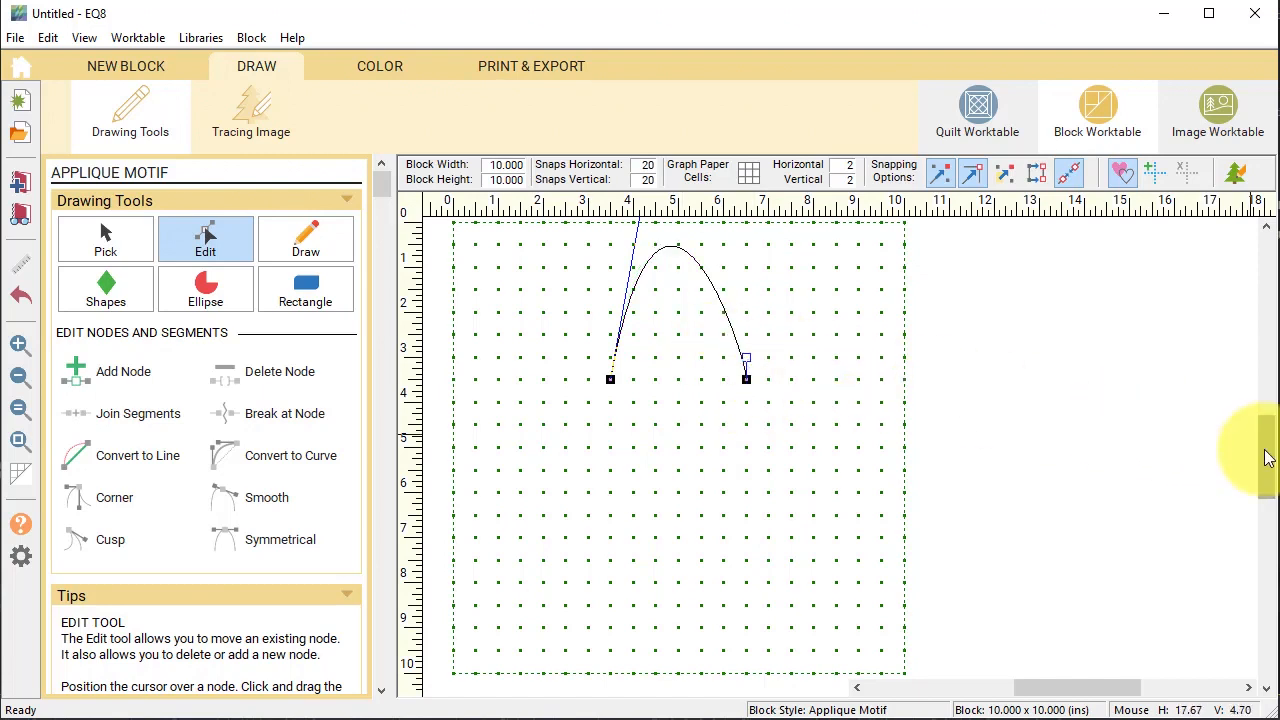
left_click_drag(1260, 449, 1256, 418)
left_click_drag(663, 294, 610, 569)
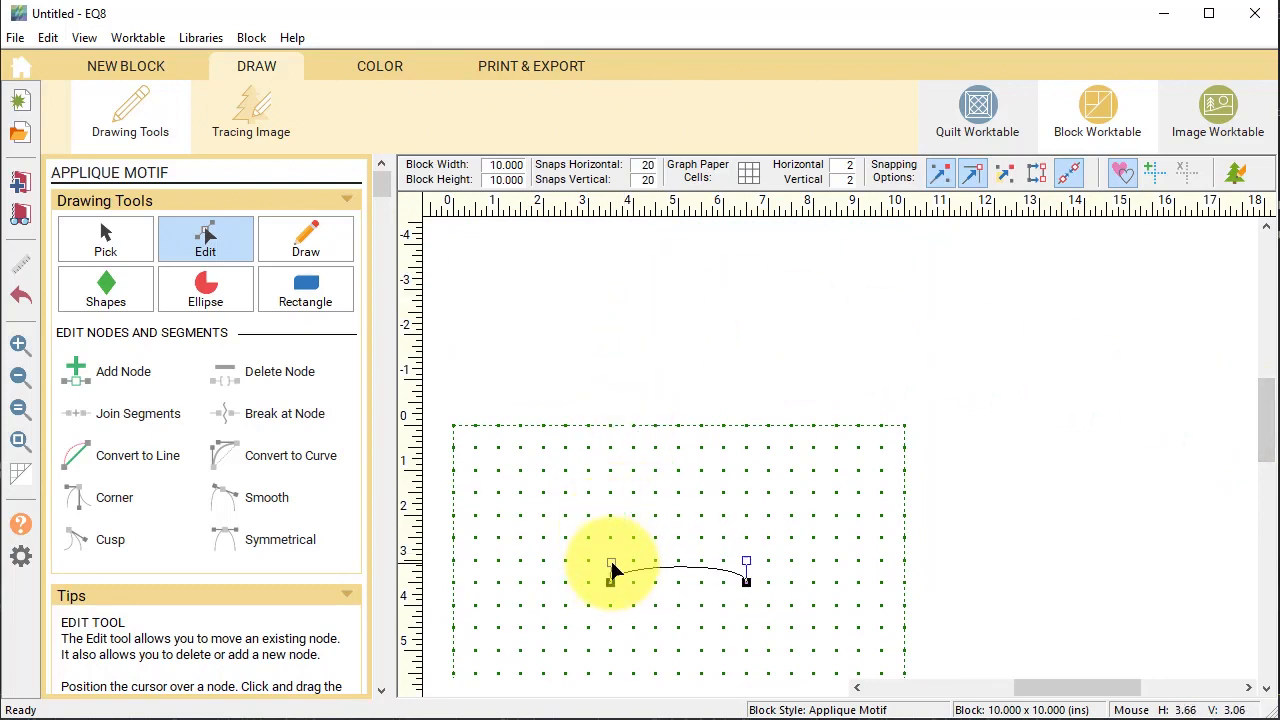
Add a midpoint node, raise it into a peak, and make it a symmetrical, rounded top.
left_click(126, 374)
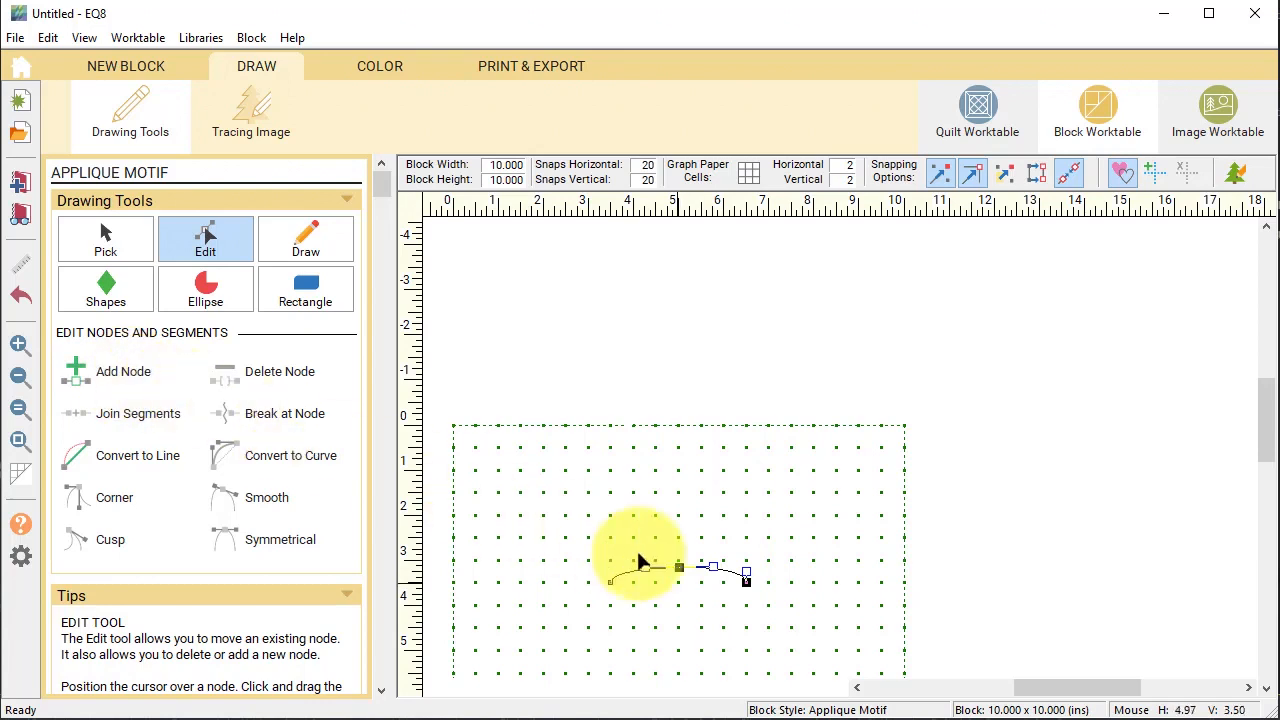
left_click_drag(678, 569, 679, 450)
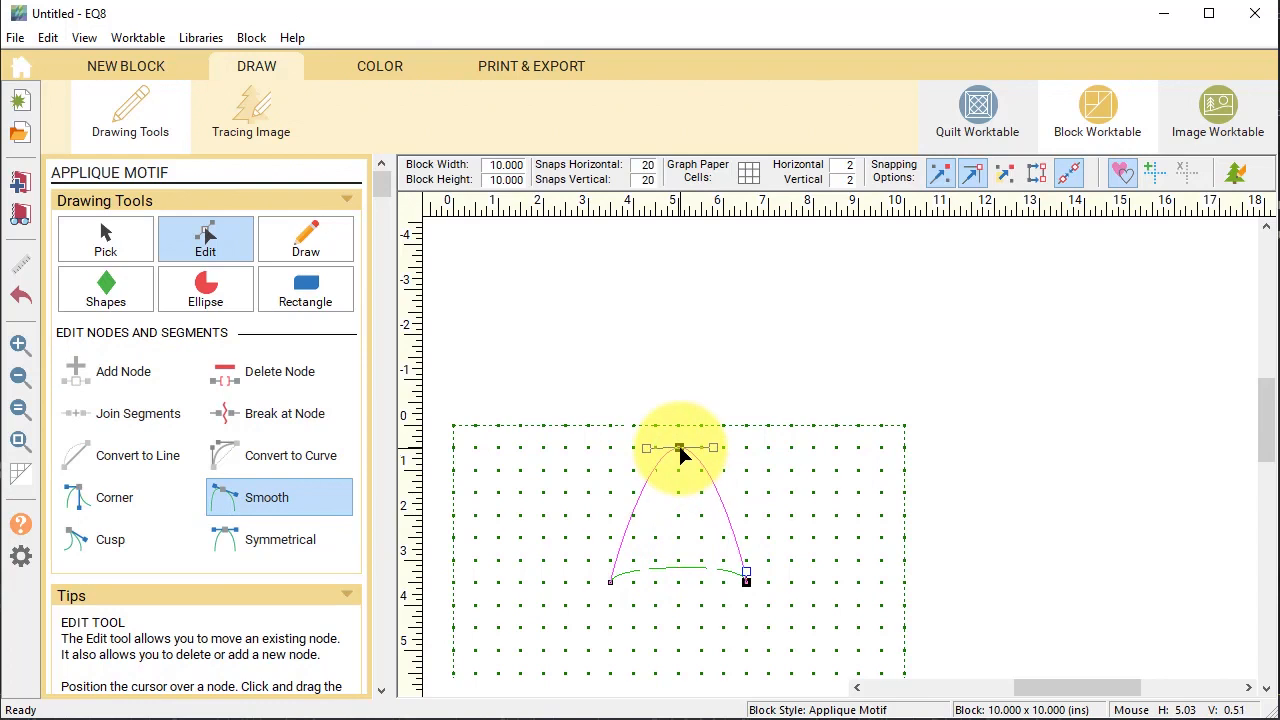
left_click_drag(679, 450, 683, 451)
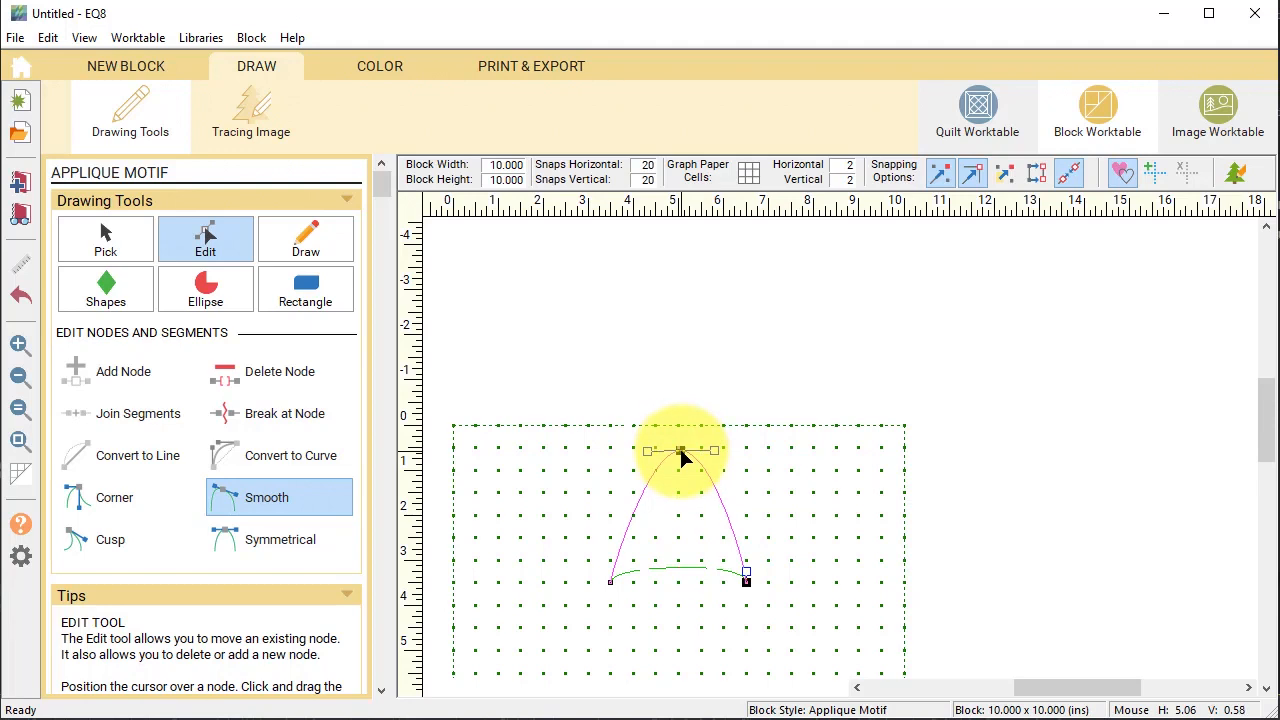
left_click_drag(680, 451, 680, 451)
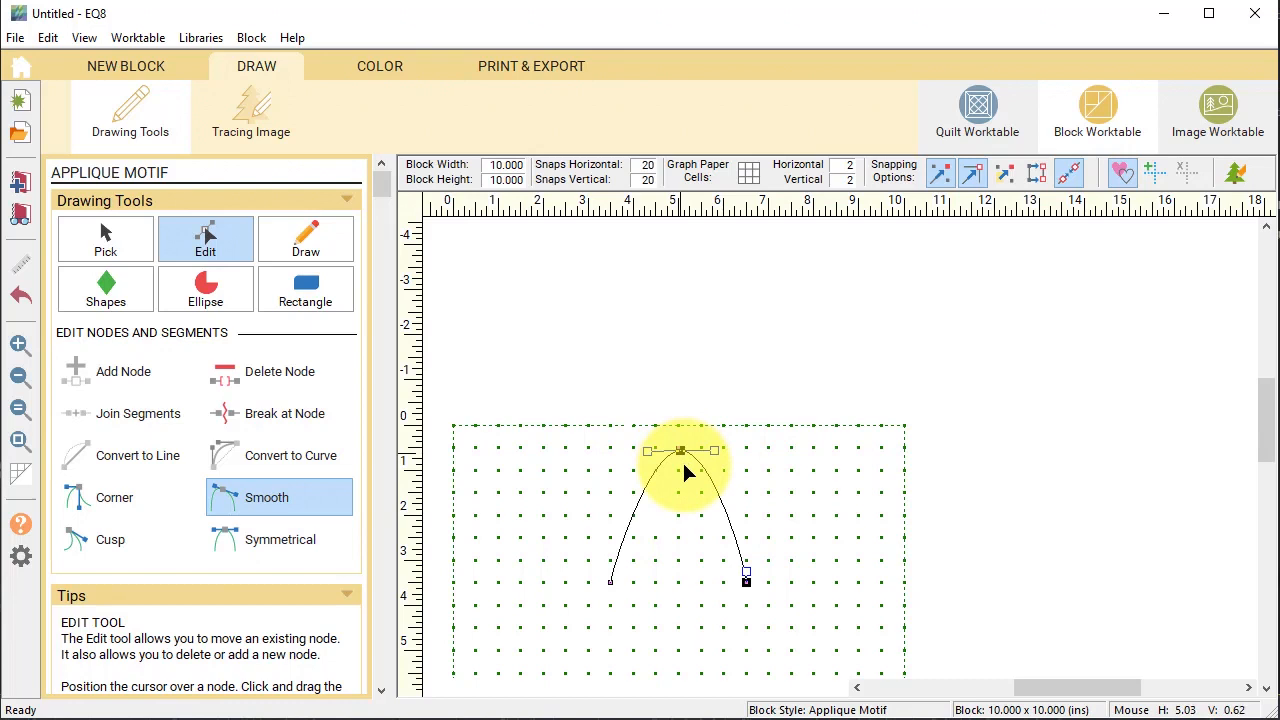
left_click(306, 540)
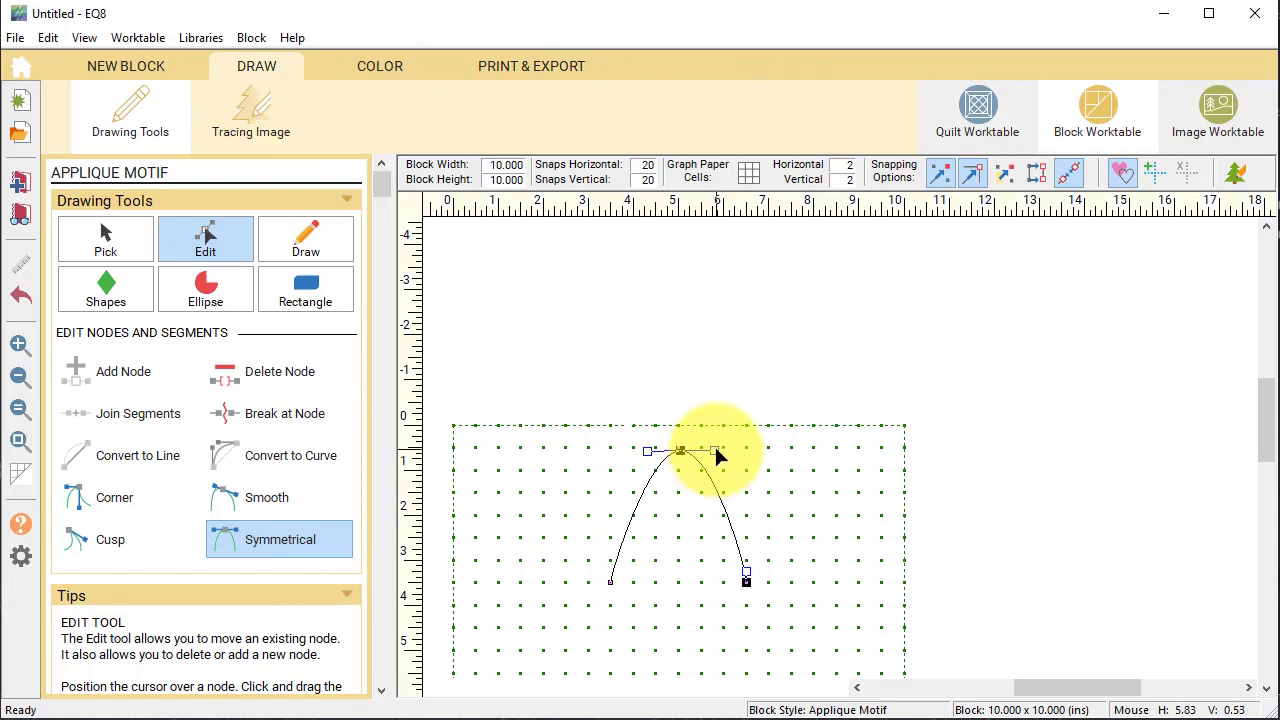
left_click_drag(716, 452, 745, 451)
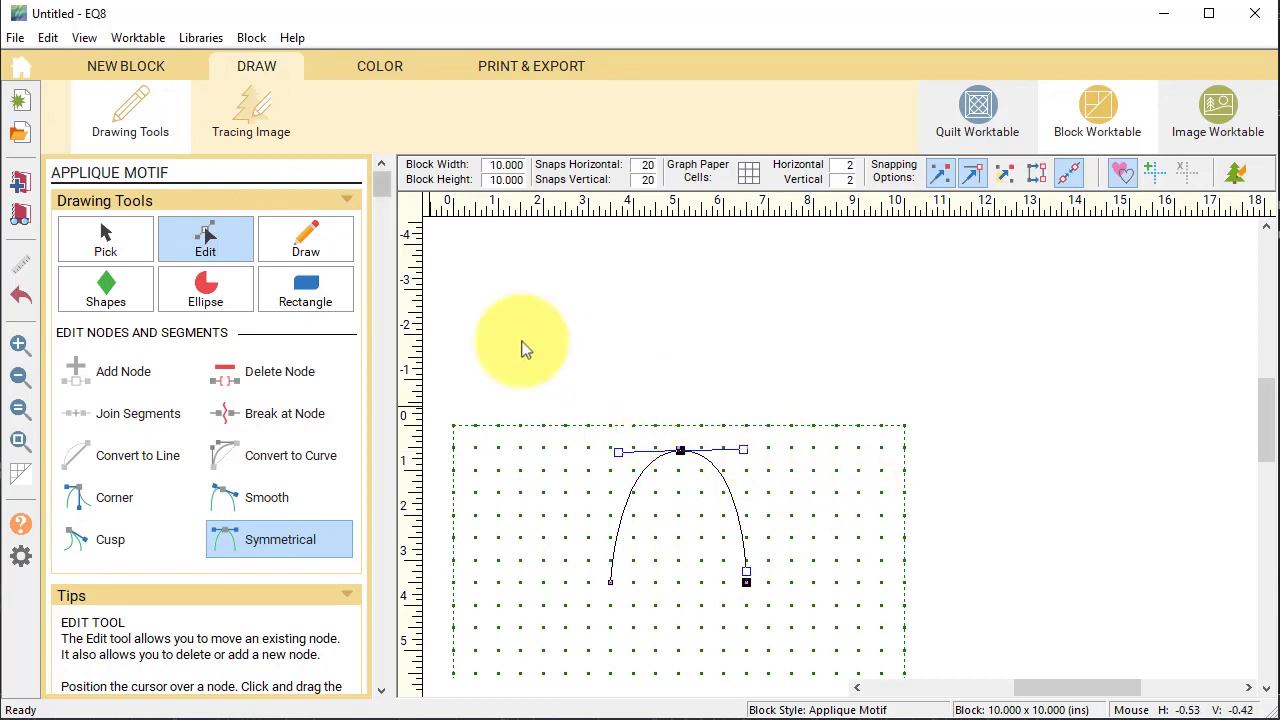
Close the arch with a straight line across its two ends.
left_click(305, 250)
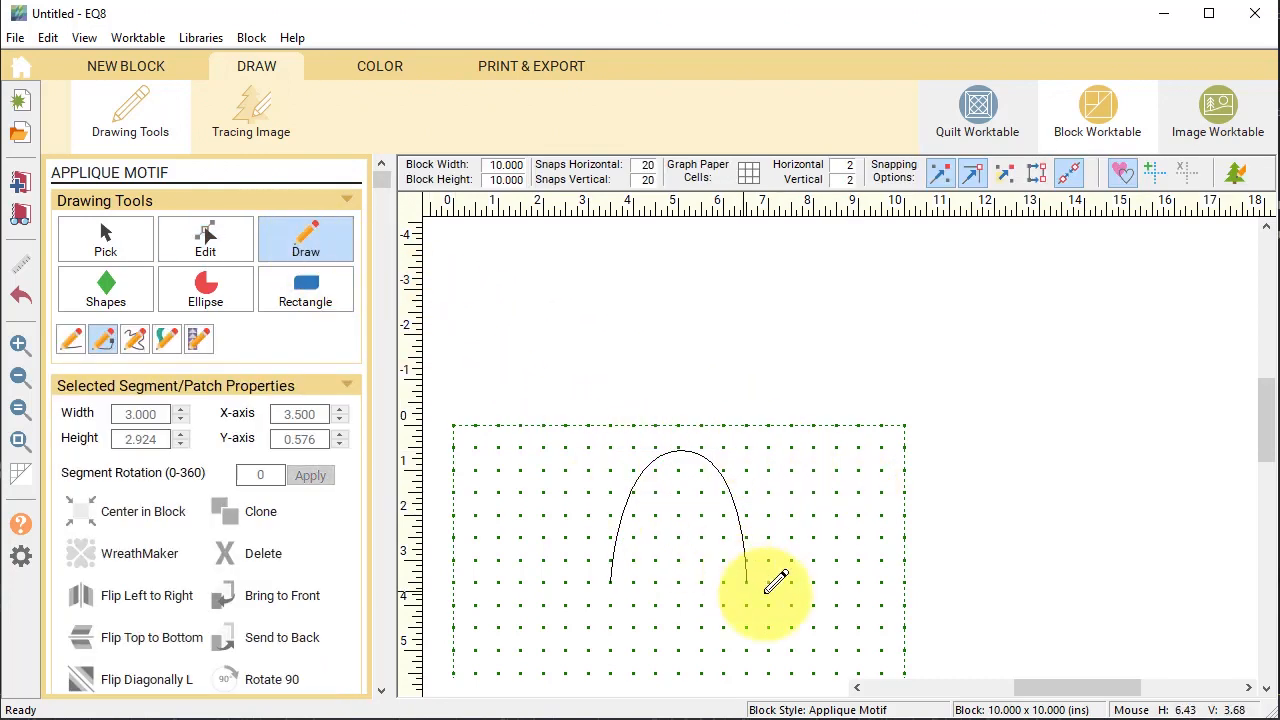
left_click(72, 341)
left_click(747, 577)
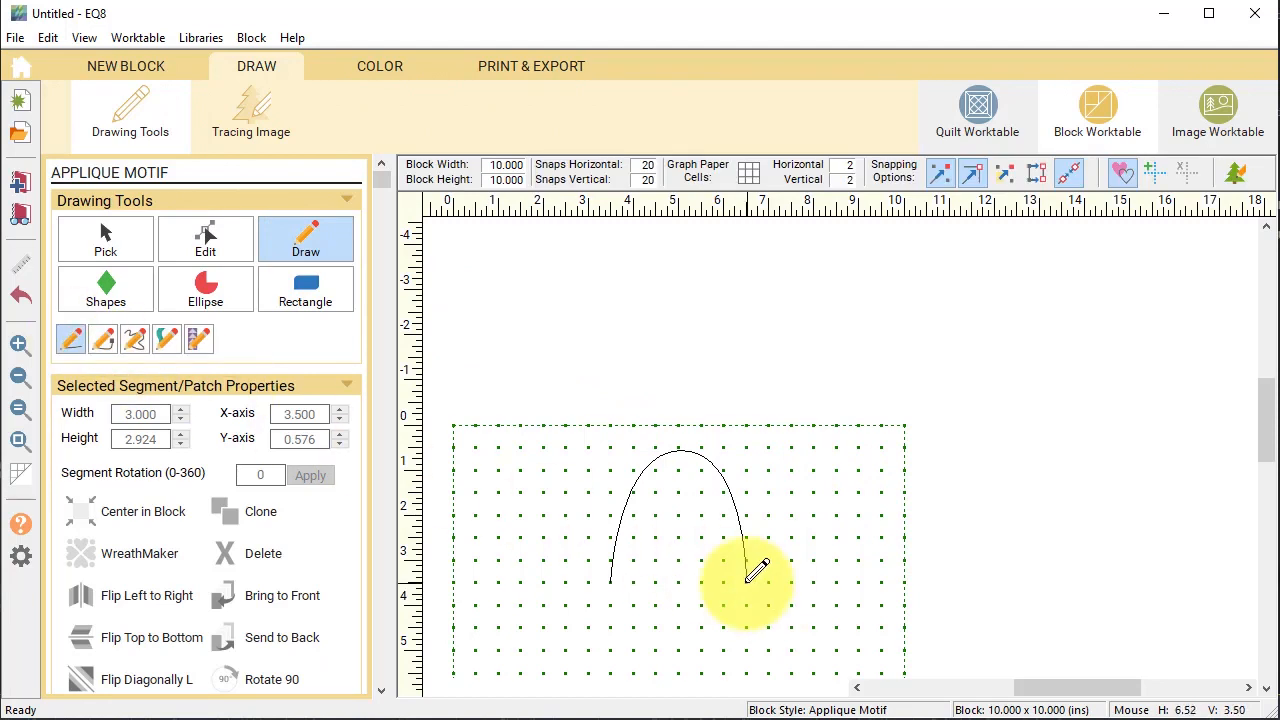
left_click_drag(747, 577, 612, 579)
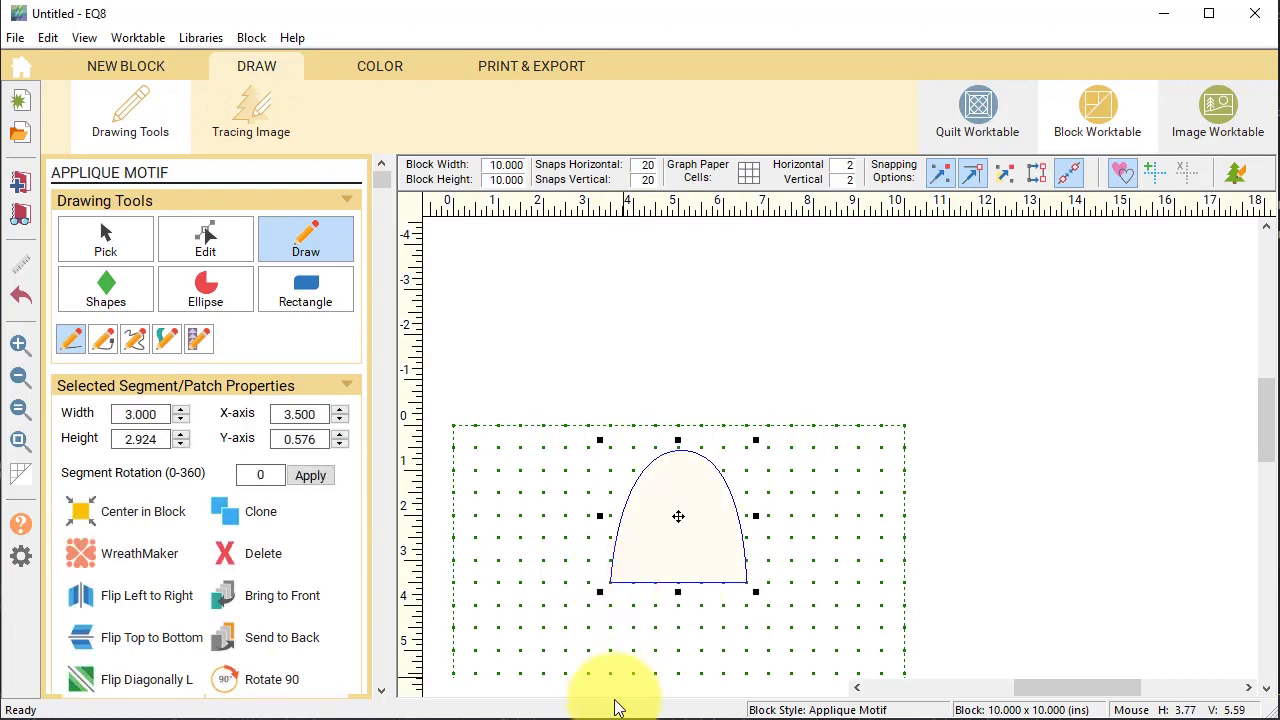
Resize the closed patch to height 2 and width 1.5 inches.
double_click(144, 437)
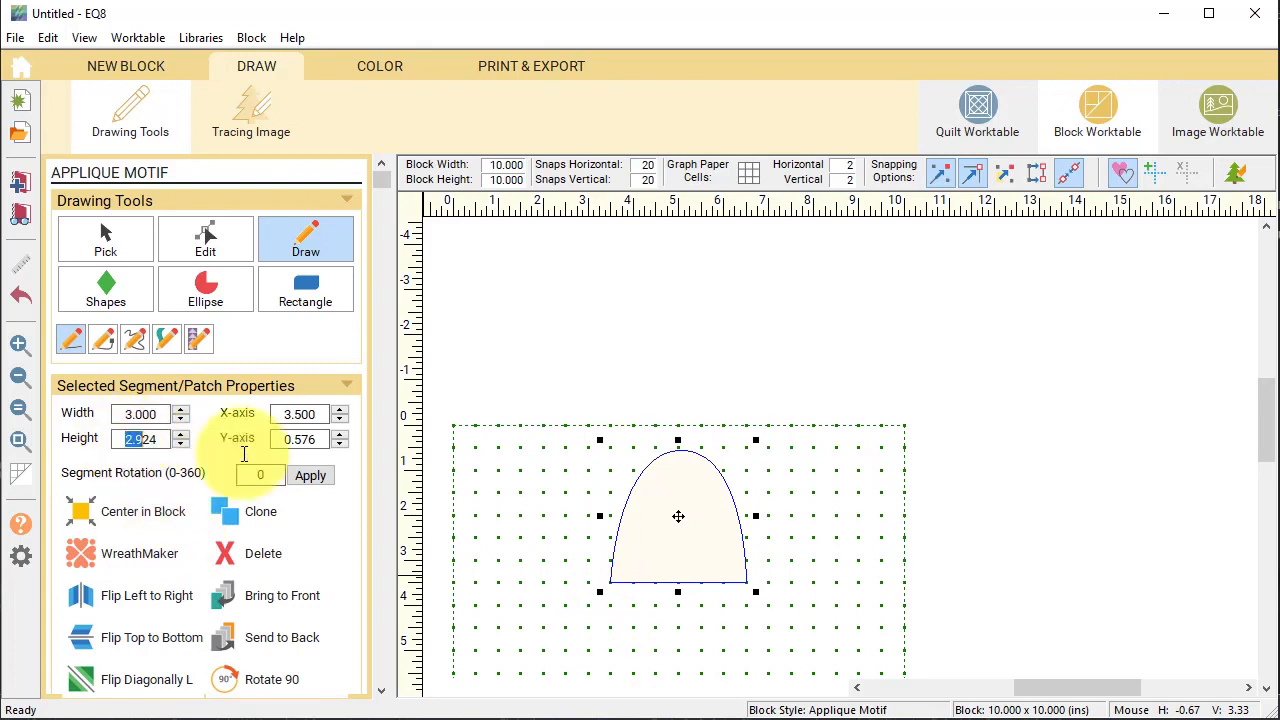
type("2")
double_click(140, 413)
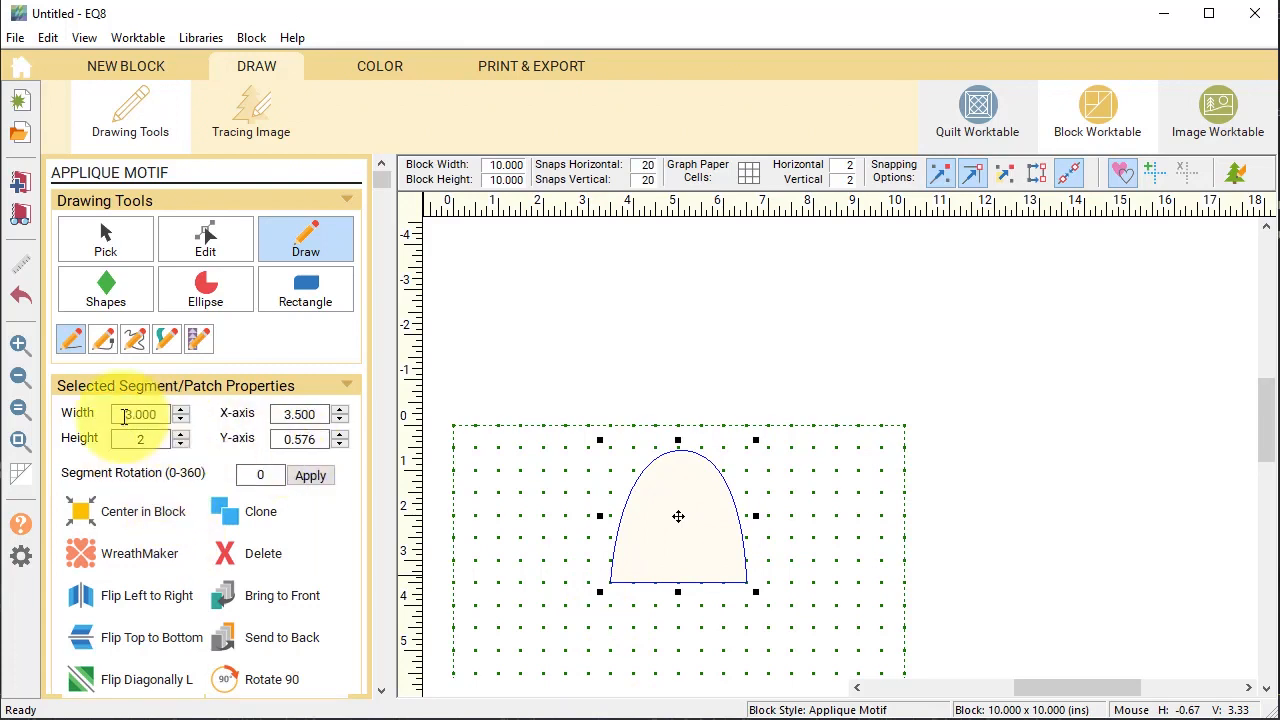
type("1")
key("Return")
double_click(140, 413)
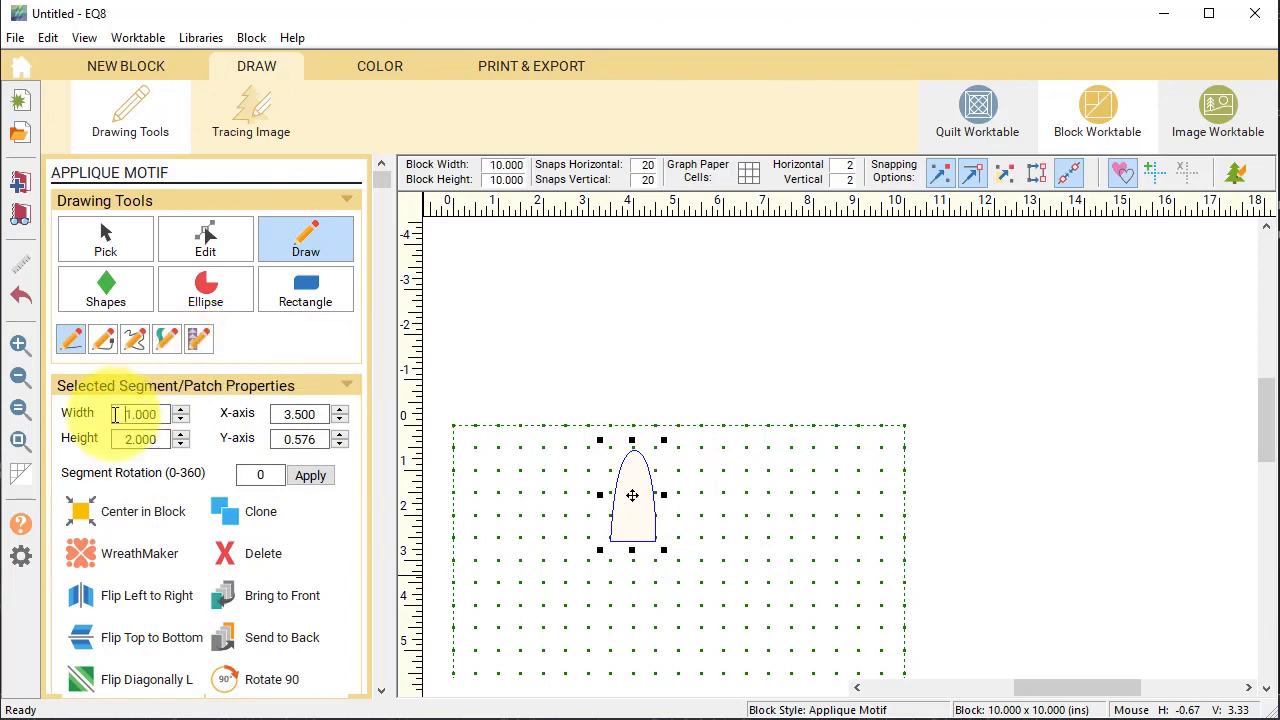
type("1.5")
key("Return")
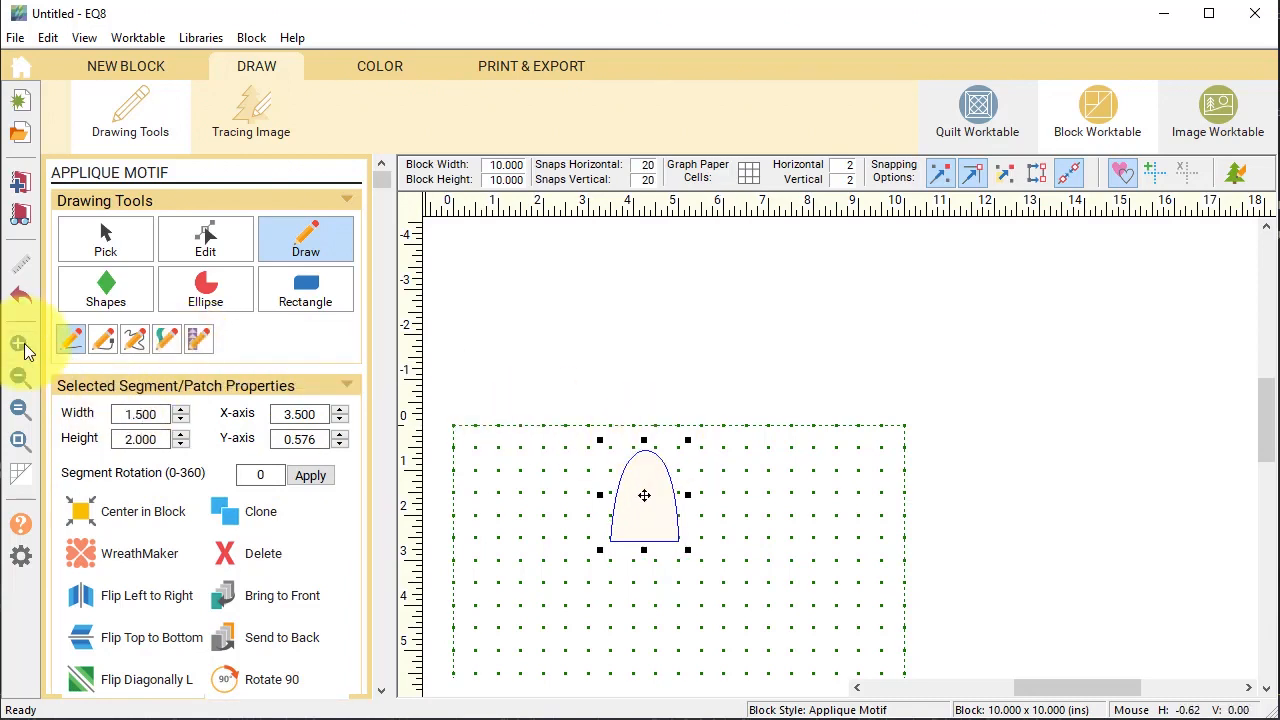
left_click(19, 343)
Draw a 0.732-inch circle, move it into the arch top, and select the arch.
left_click_drag(723, 574, 545, 420)
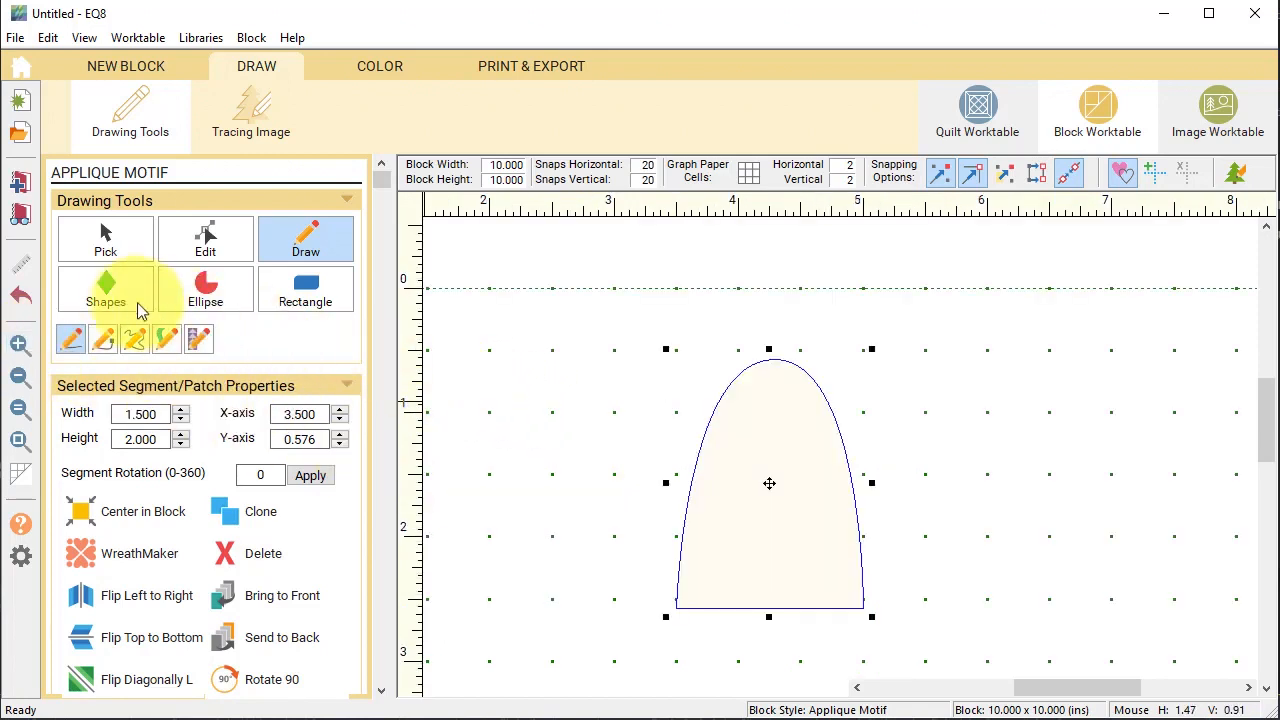
left_click(107, 289)
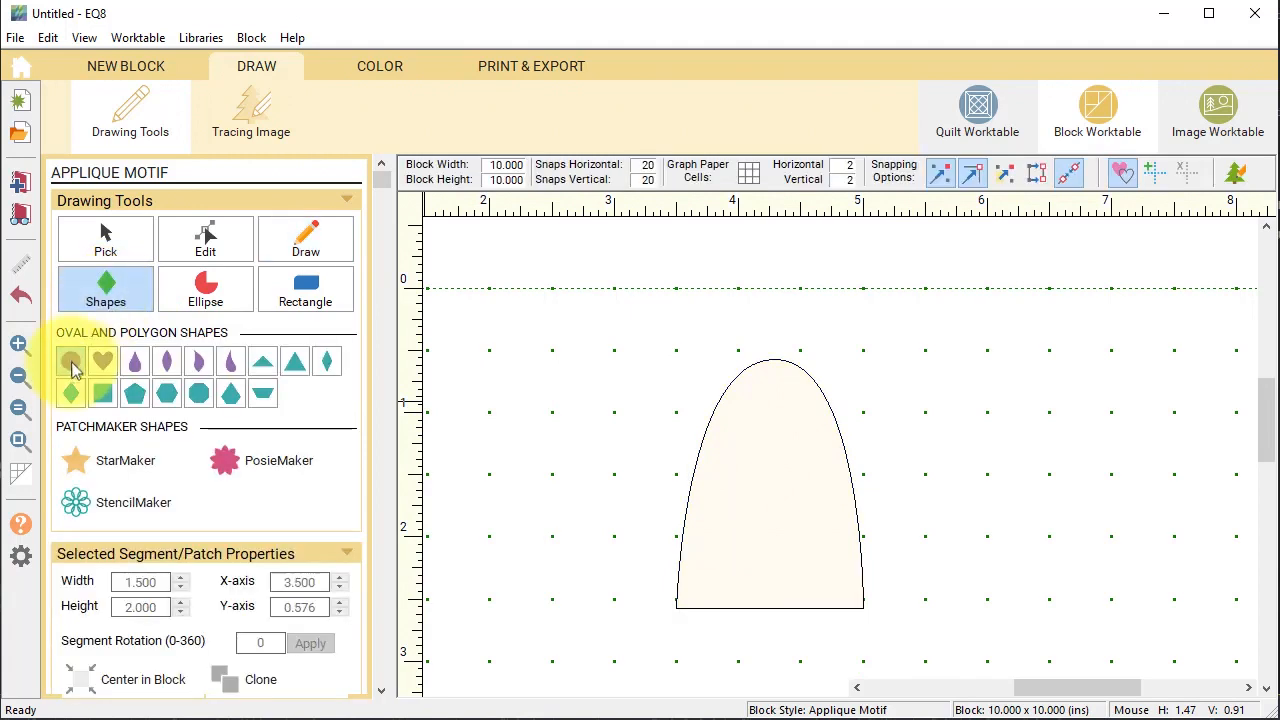
left_click(71, 364)
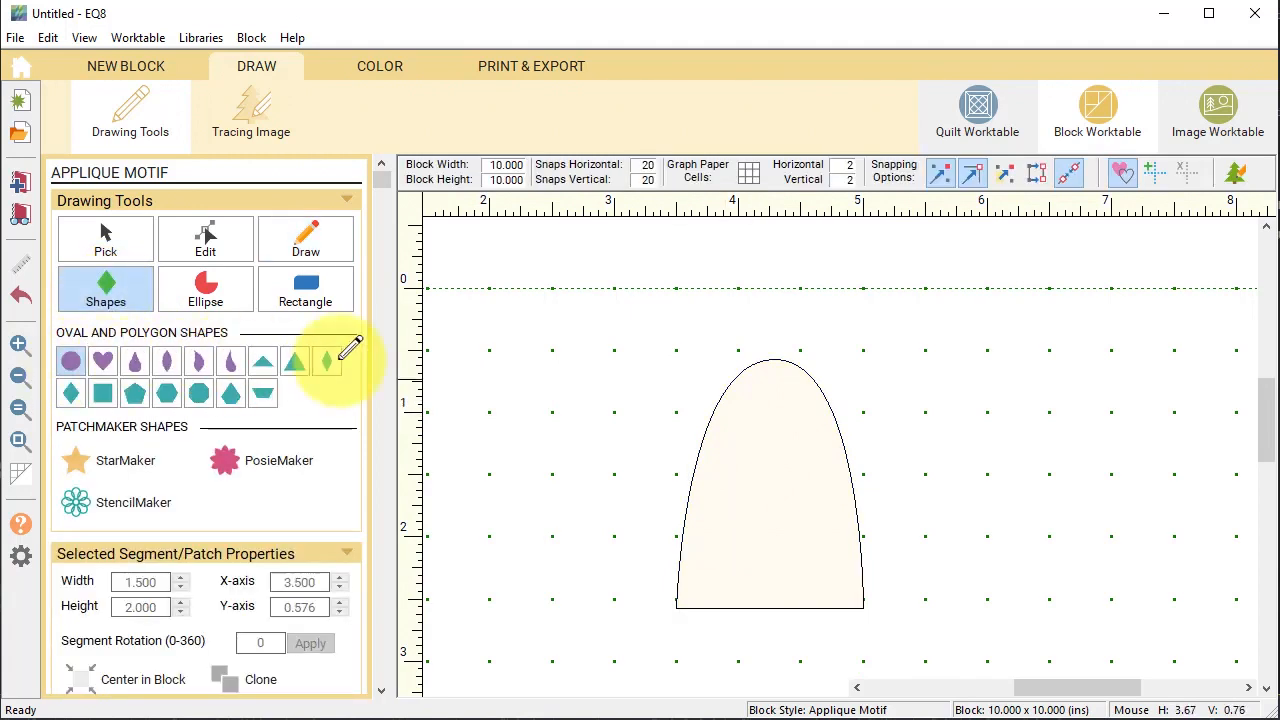
left_click_drag(598, 345, 680, 437)
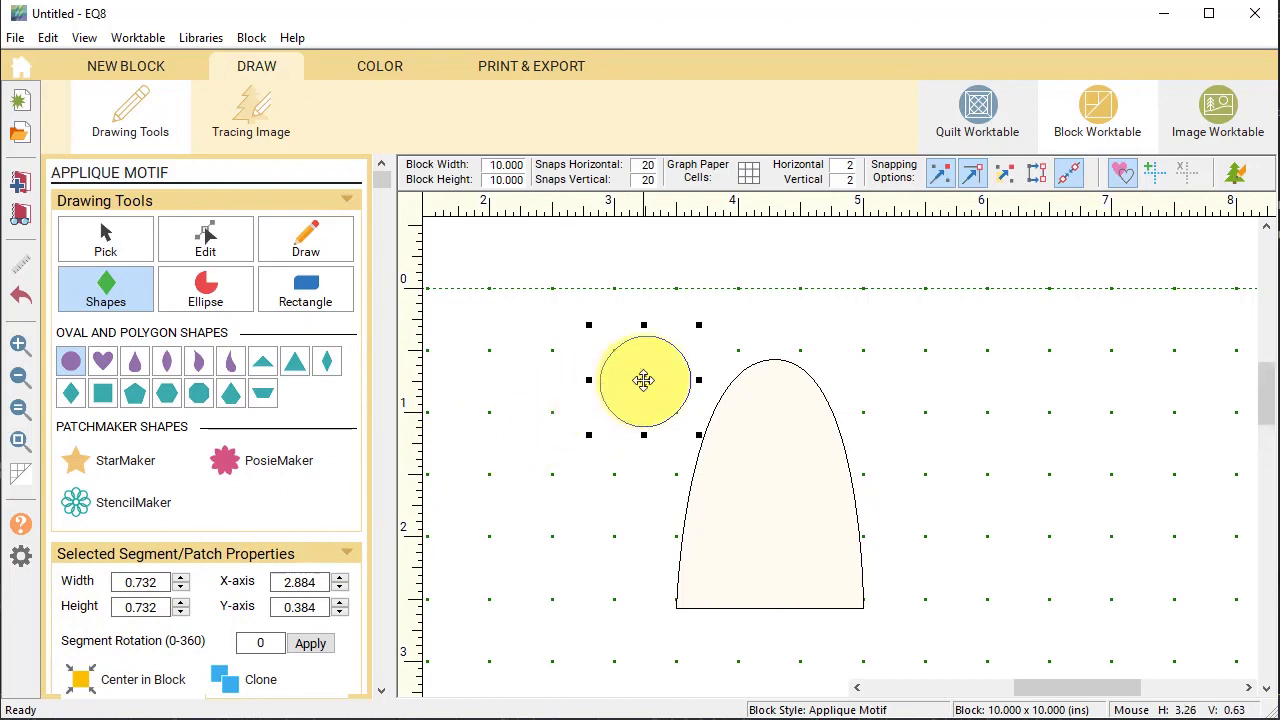
left_click_drag(643, 380, 772, 429)
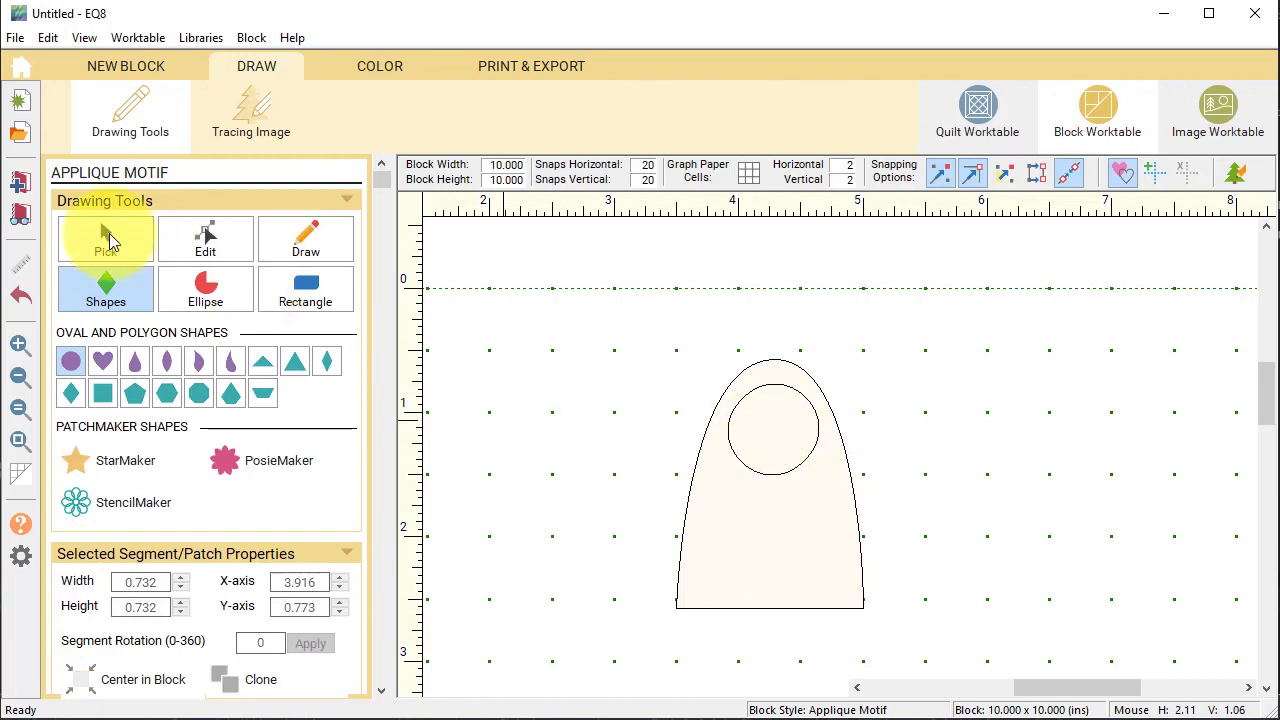
left_click(107, 239)
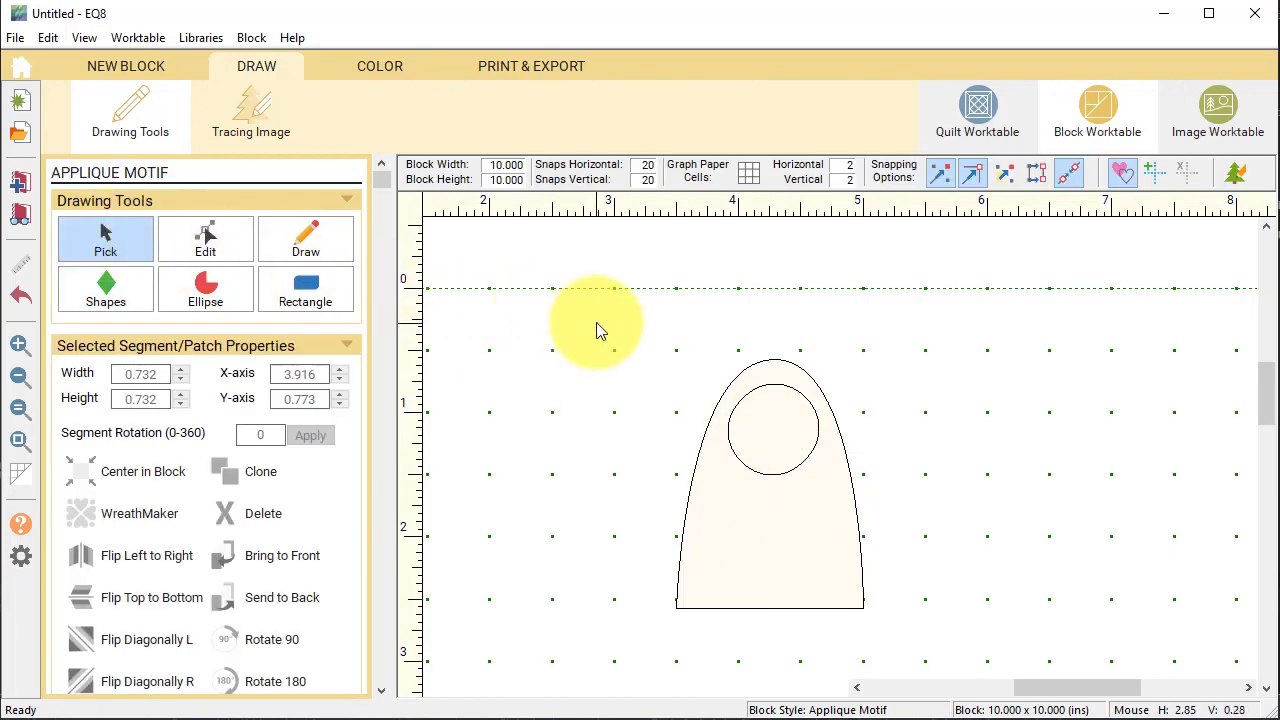
left_click_drag(596, 323, 956, 638)
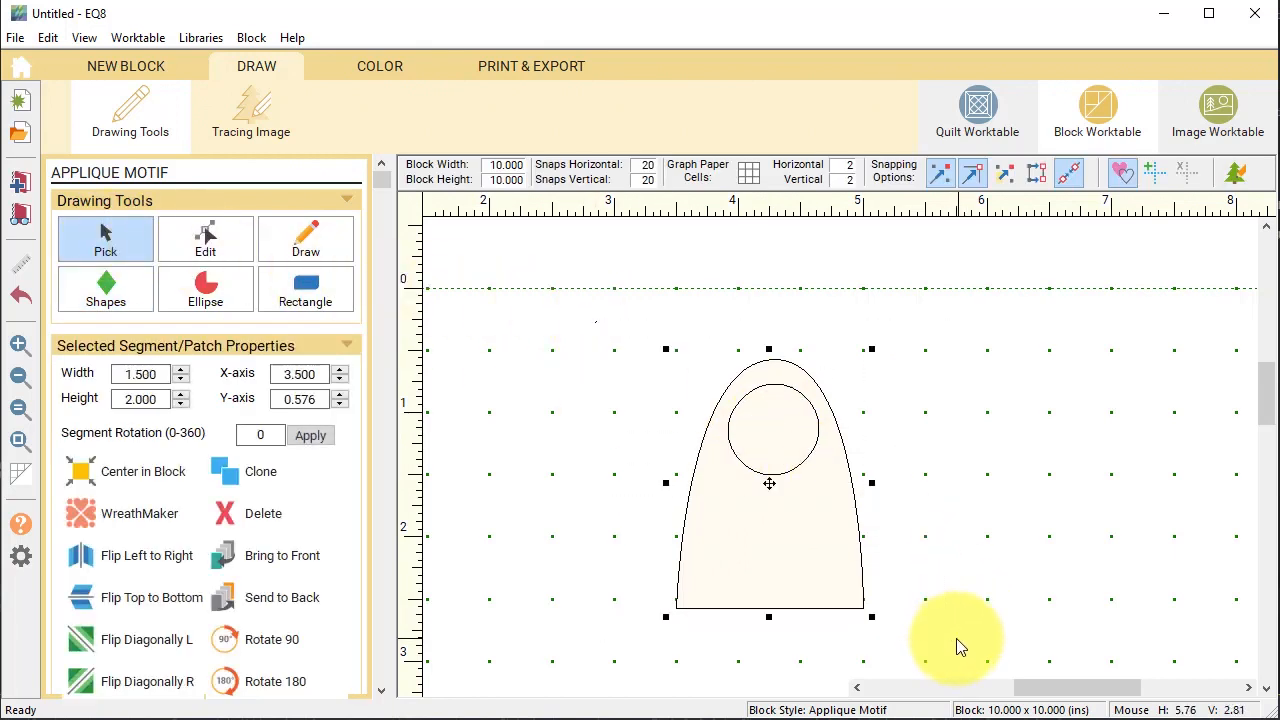
Make a WreathMaker wreath of 12 clusters at 100% cluster spacing.
left_click(84, 517)
left_click(498, 421)
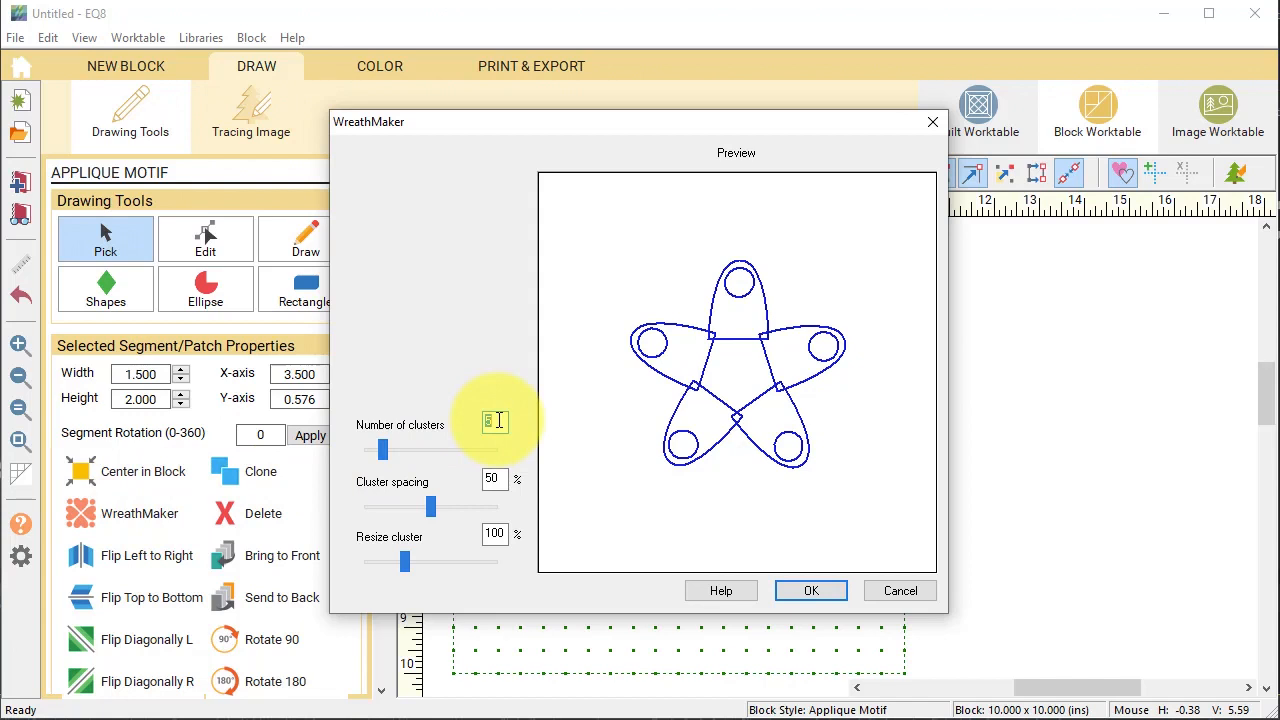
type("12")
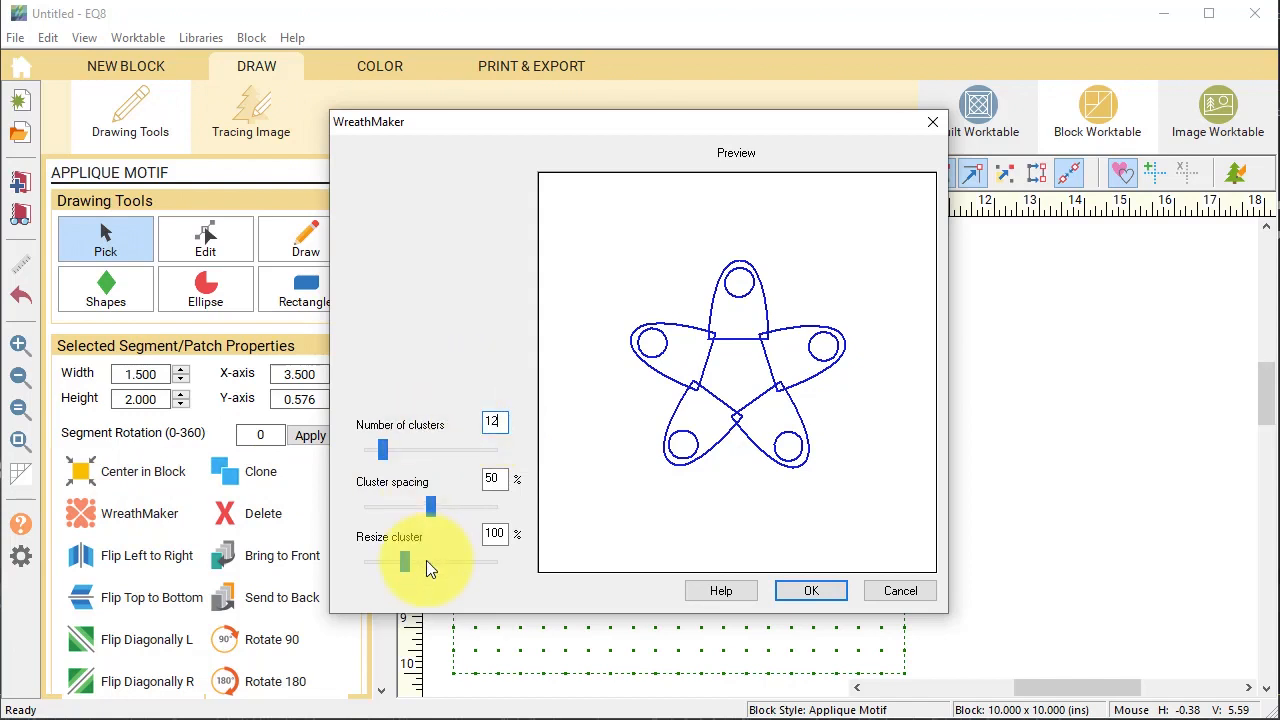
left_click(431, 507)
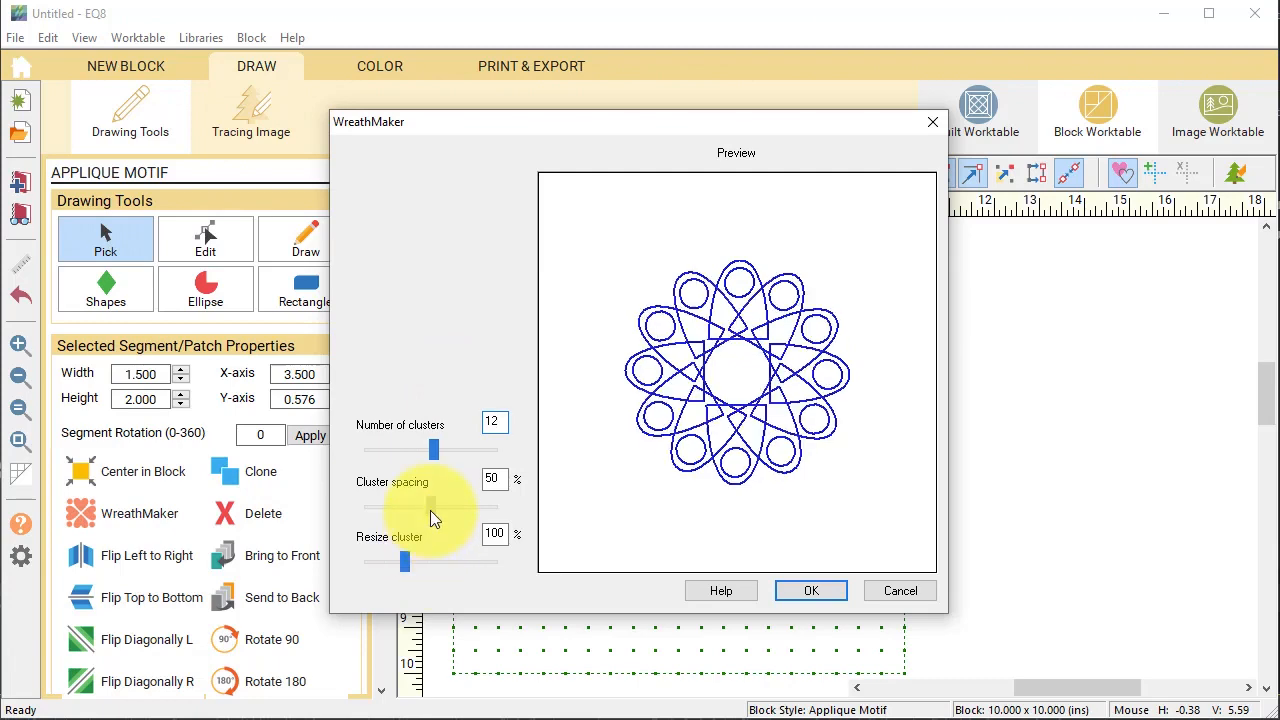
left_click_drag(431, 510, 493, 518)
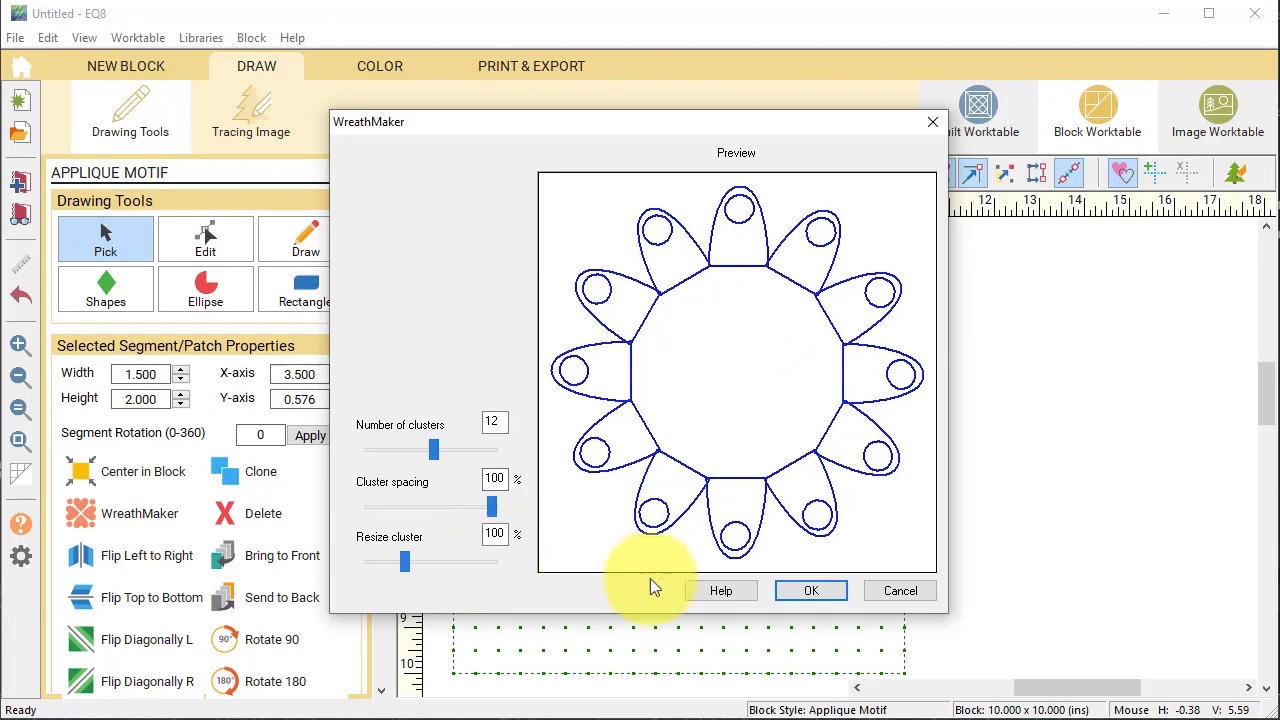
left_click(809, 591)
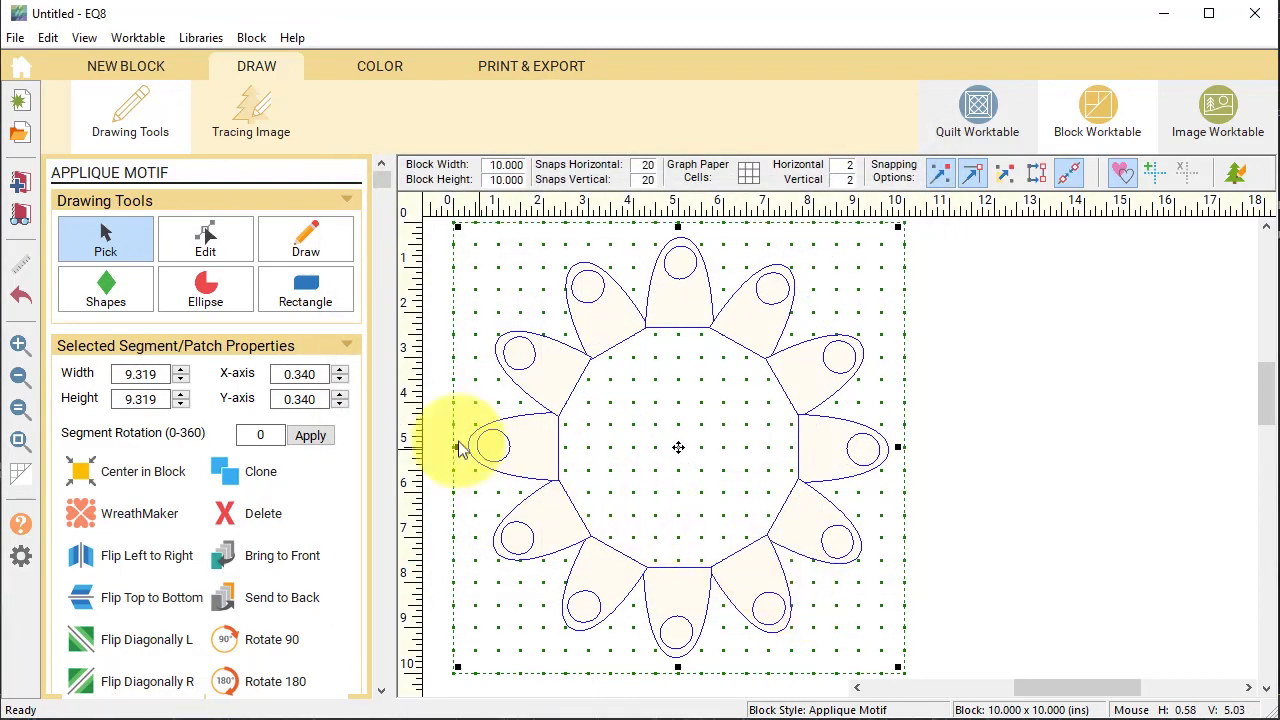
Draw a large circle over the wreath and centre it in the block.
left_click(107, 287)
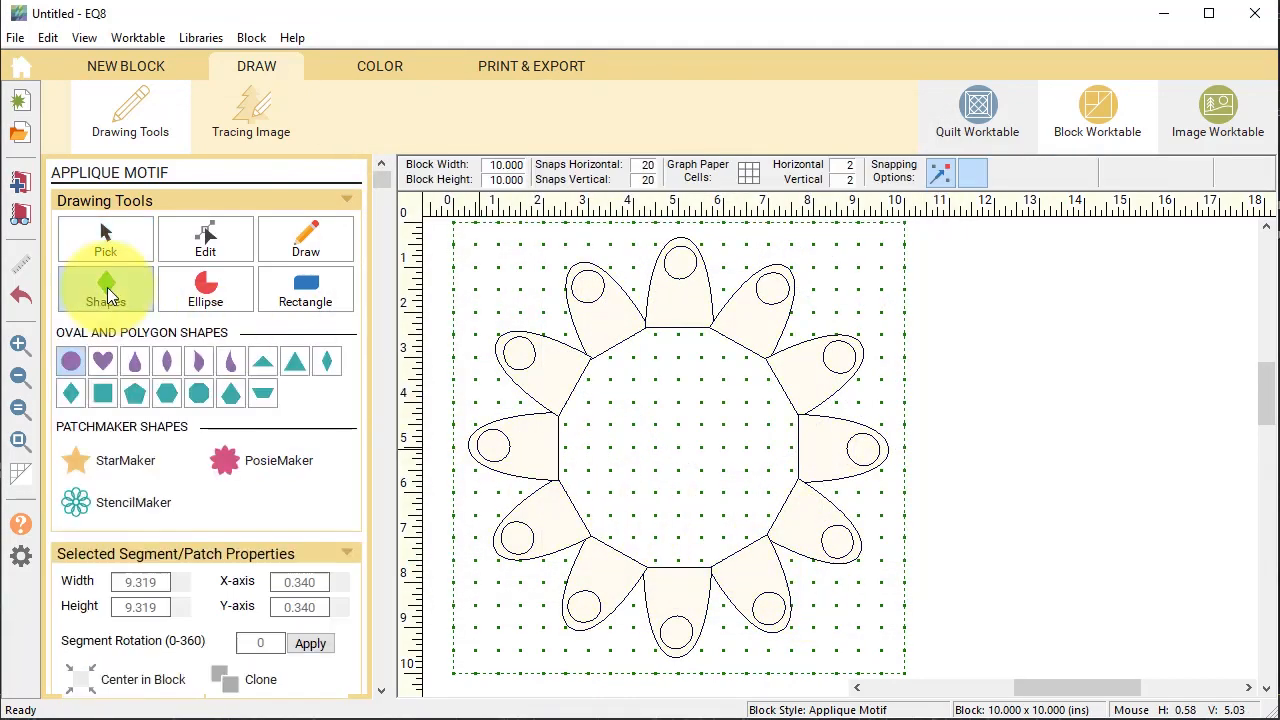
left_click(72, 369)
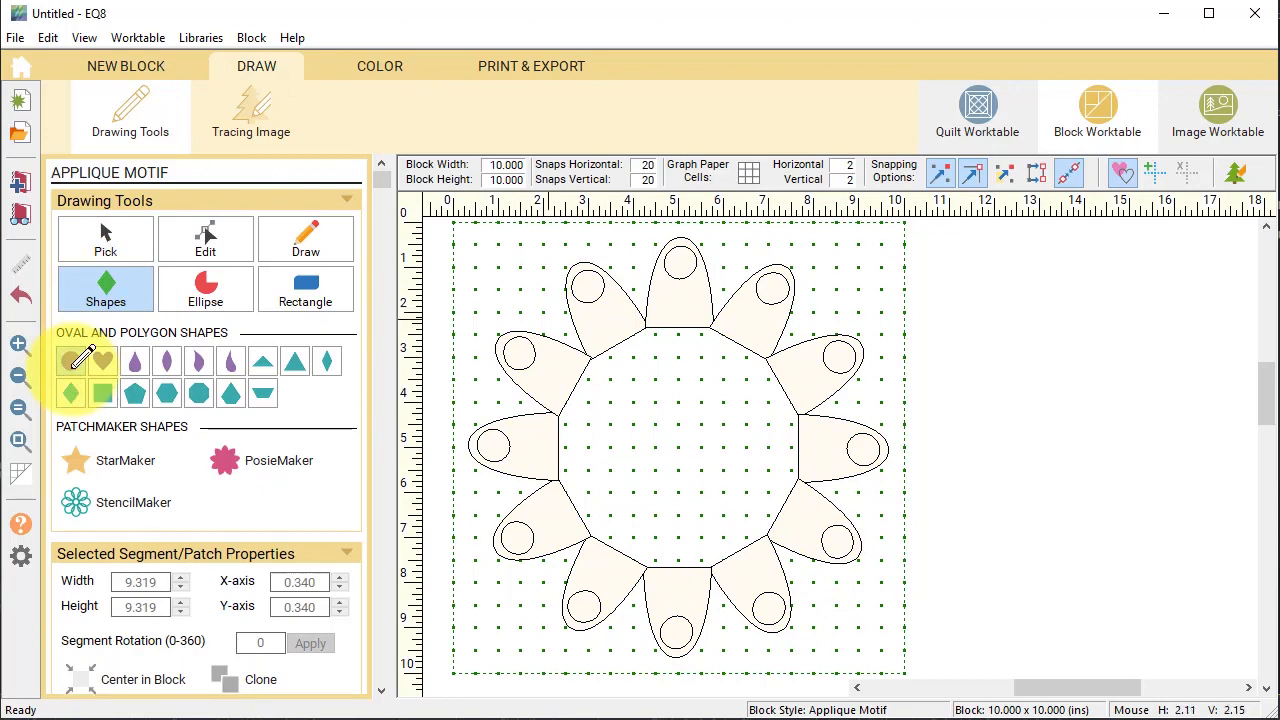
left_click_drag(543, 312, 714, 503)
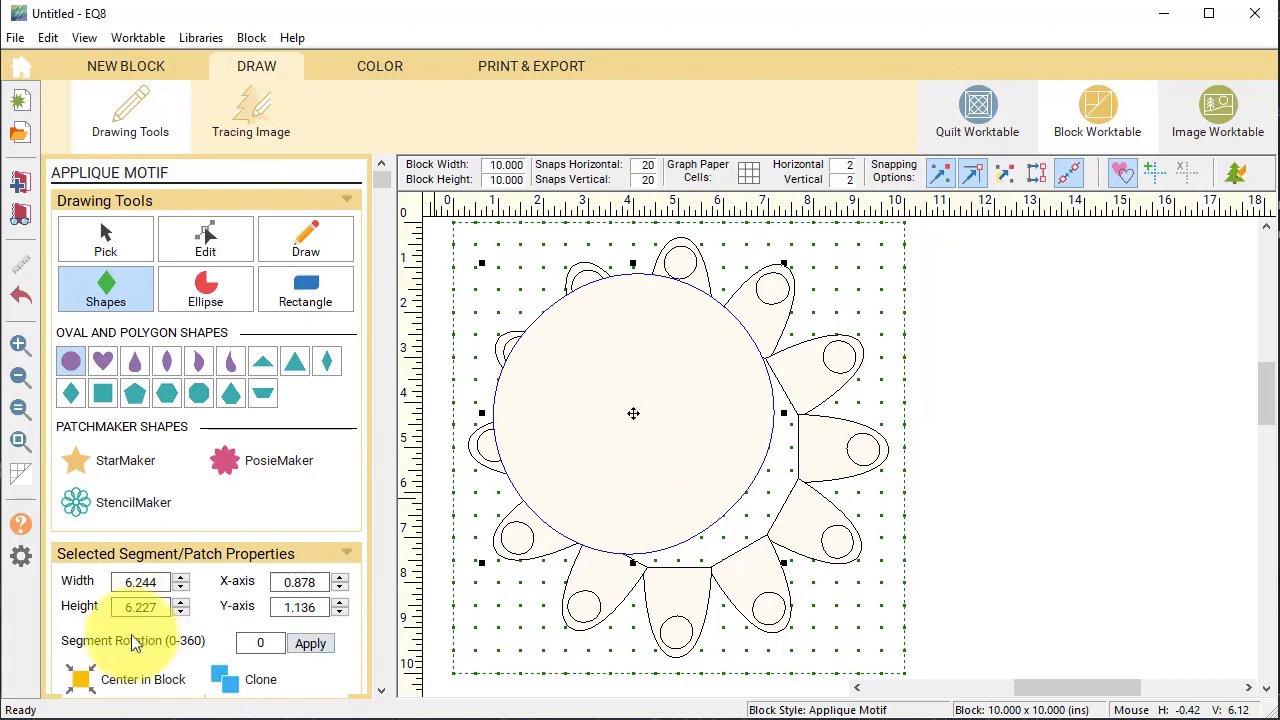
left_click(80, 680)
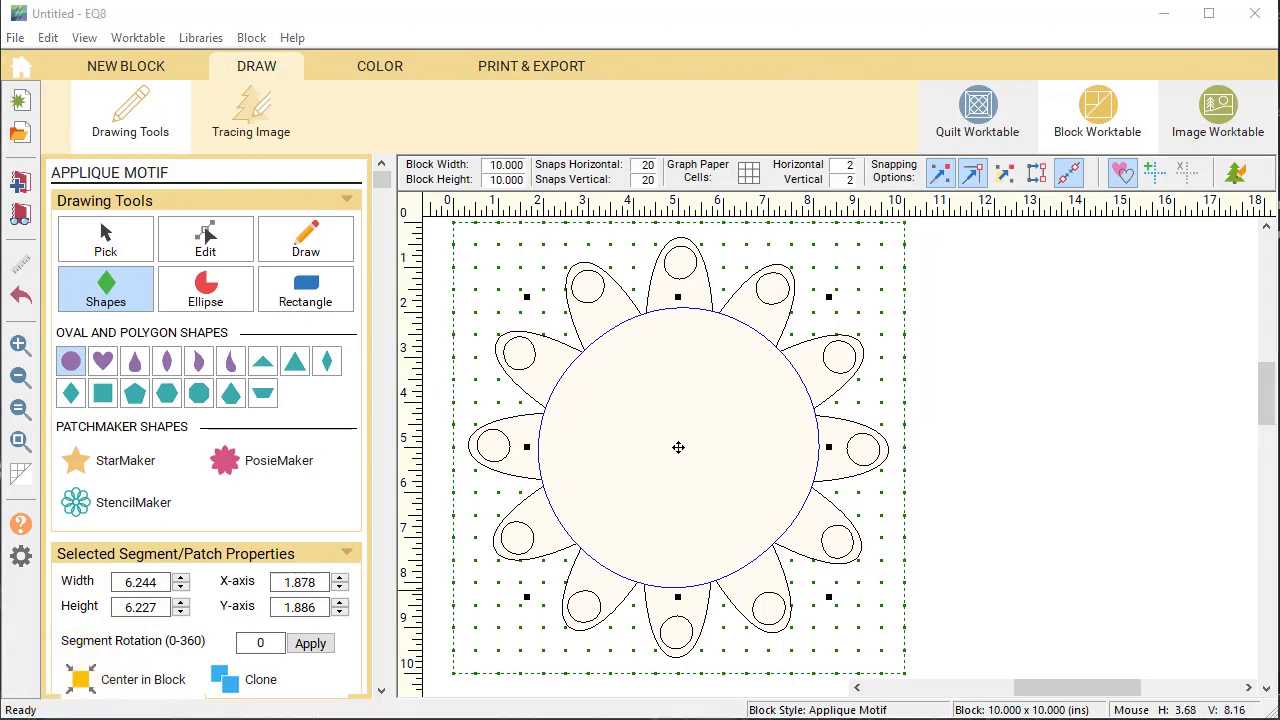
Resize the circle to 6 × 6 inches and re-centre it in the block.
left_click(107, 235)
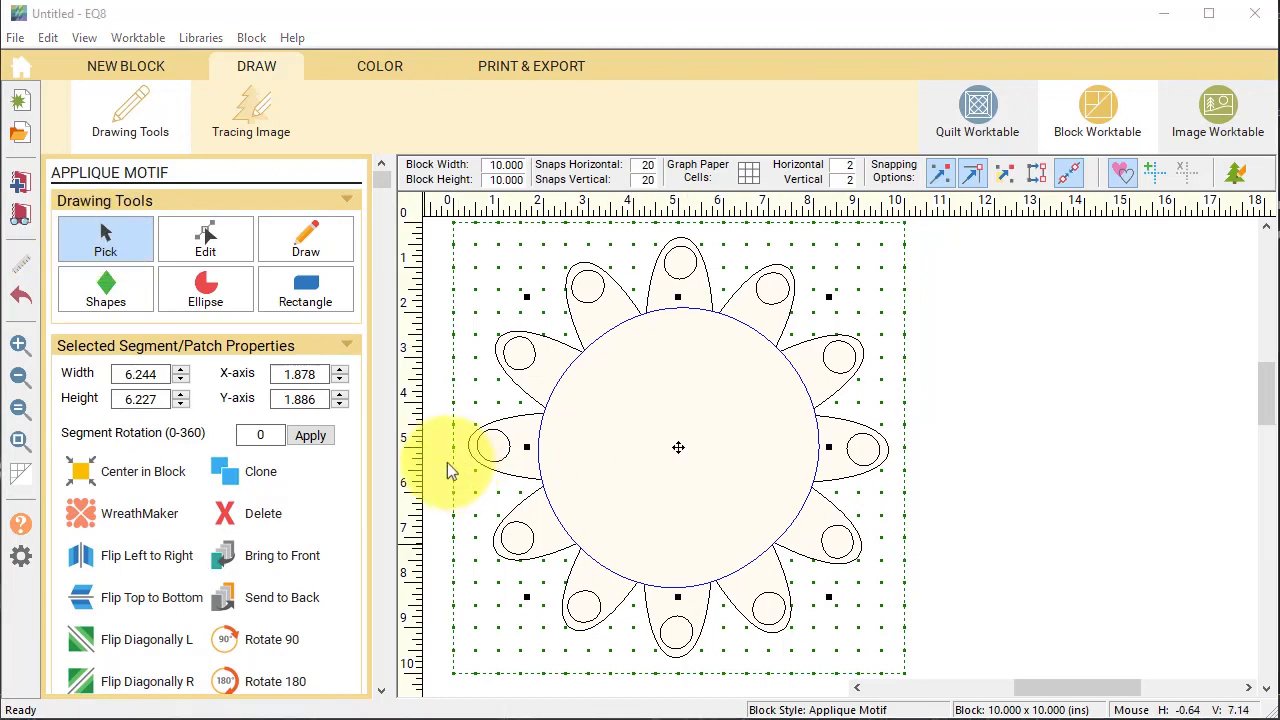
double_click(122, 374)
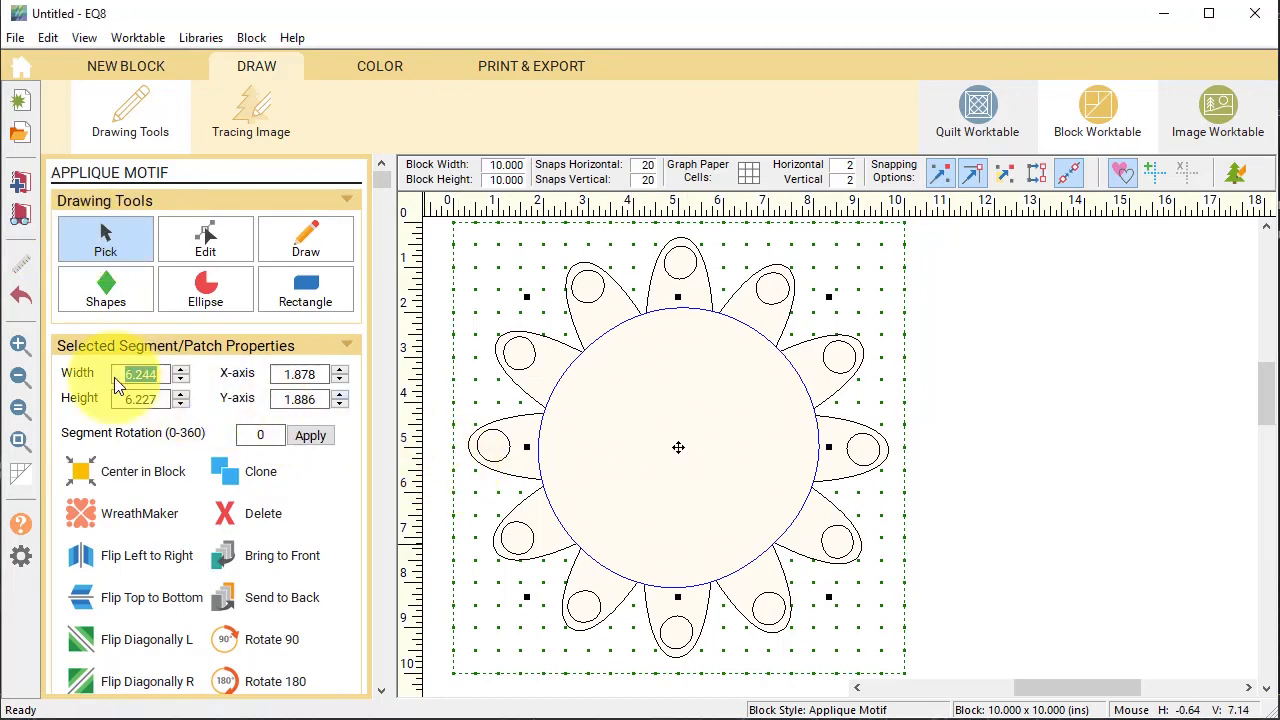
type("6")
key("Tab")
type("6")
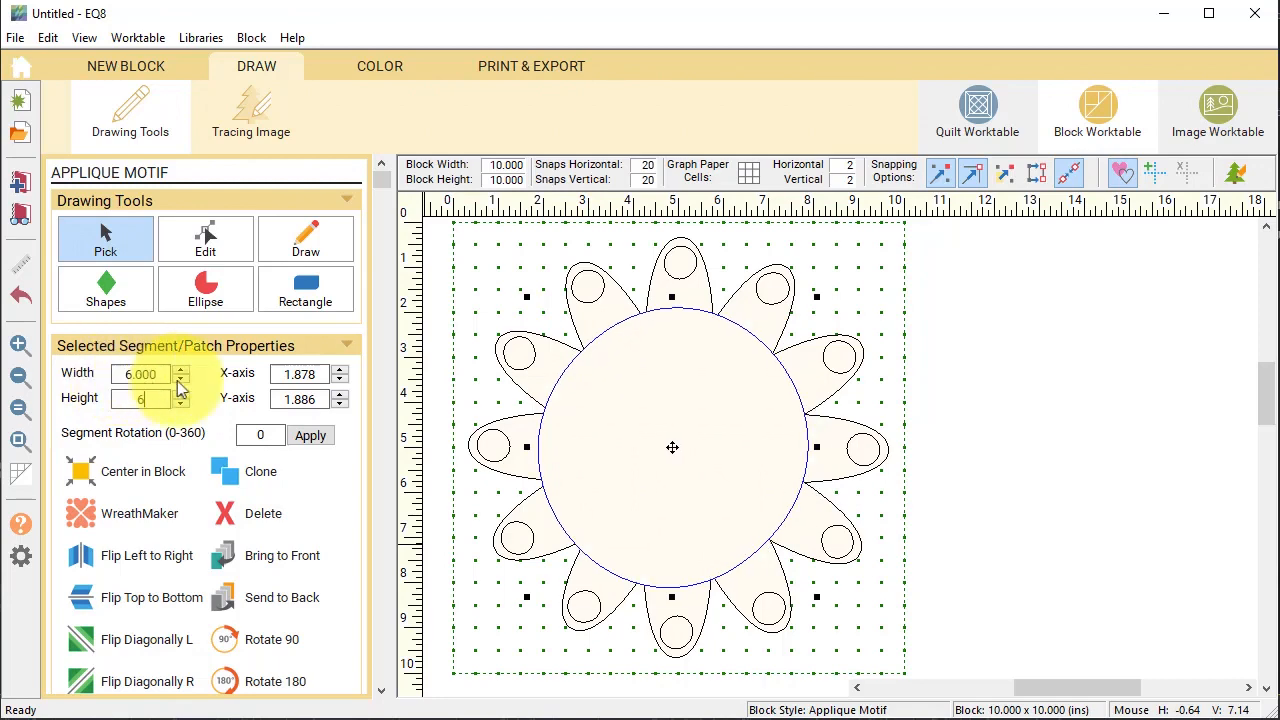
key("Tab")
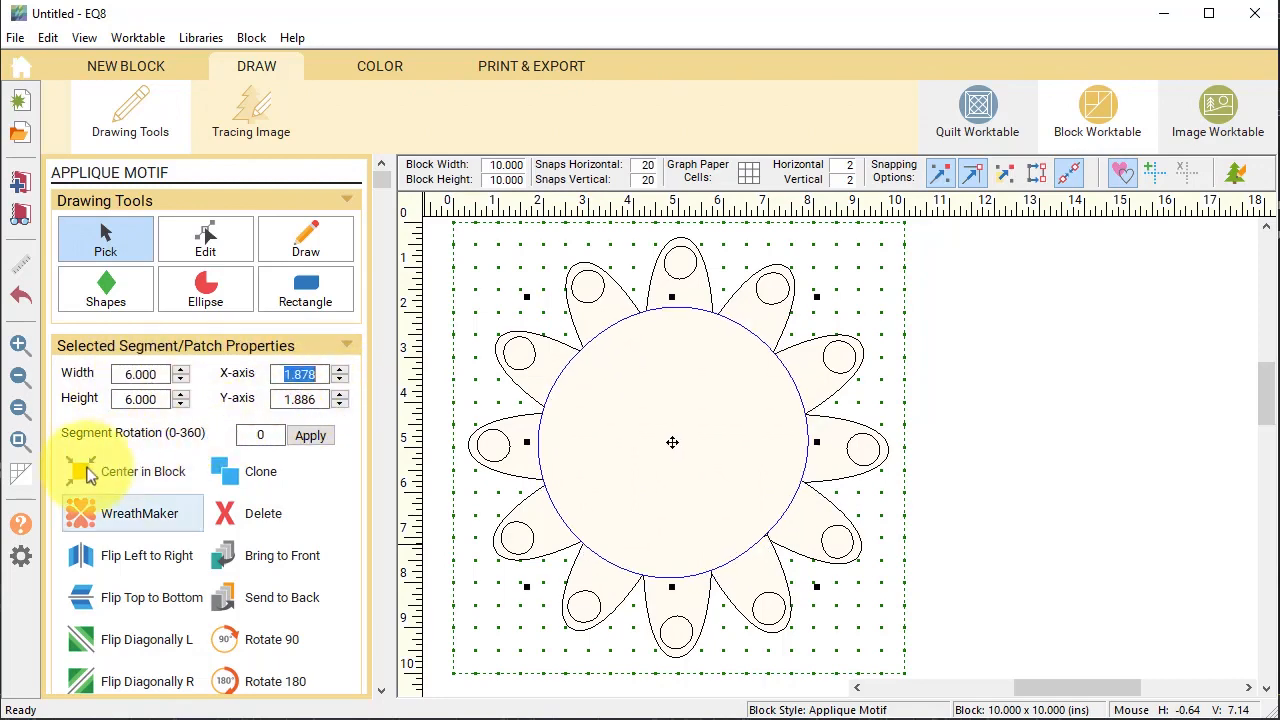
left_click(82, 471)
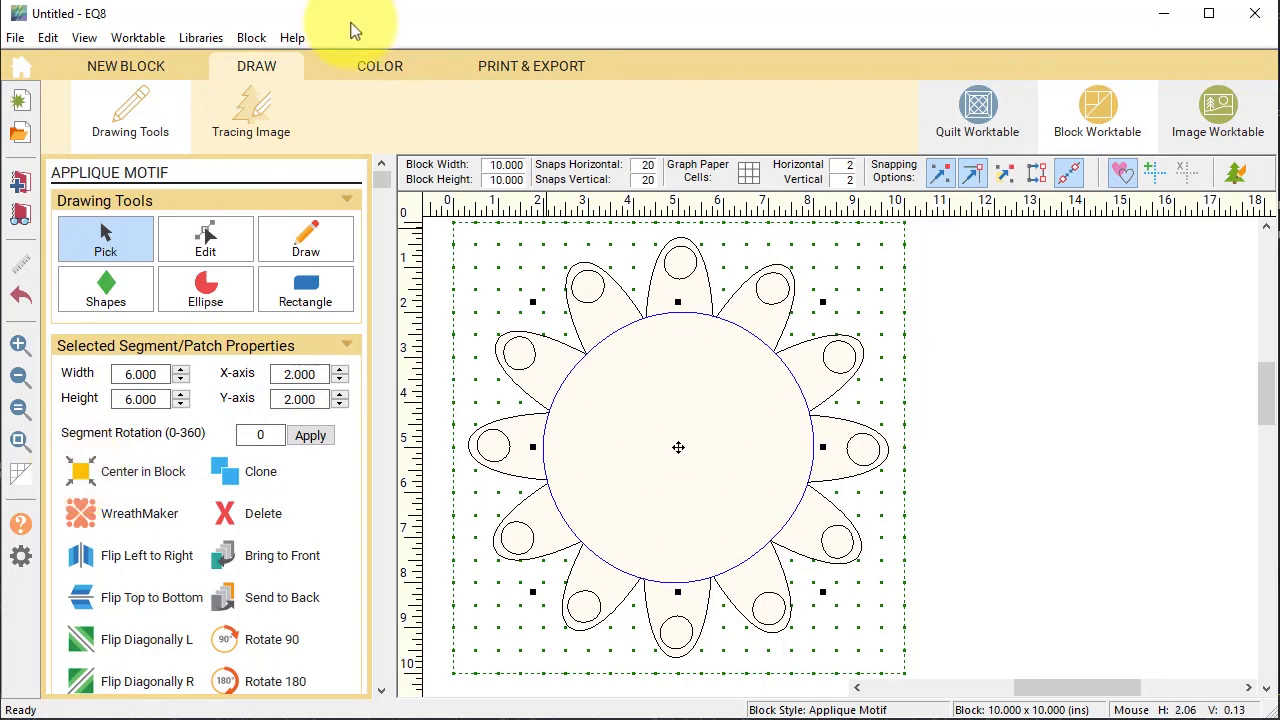
left_click(384, 68)
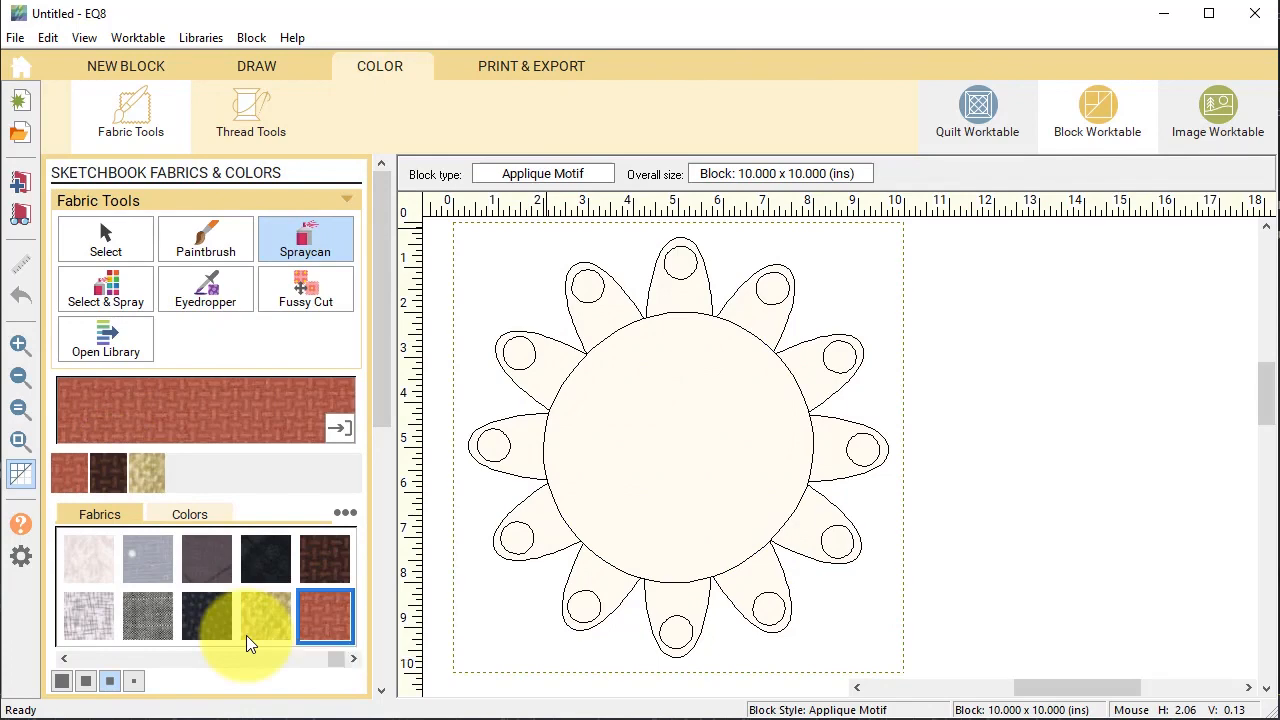
Colour each petal dark brown one patch at a time with the Paintbrush.
left_click(107, 472)
left_click(609, 312)
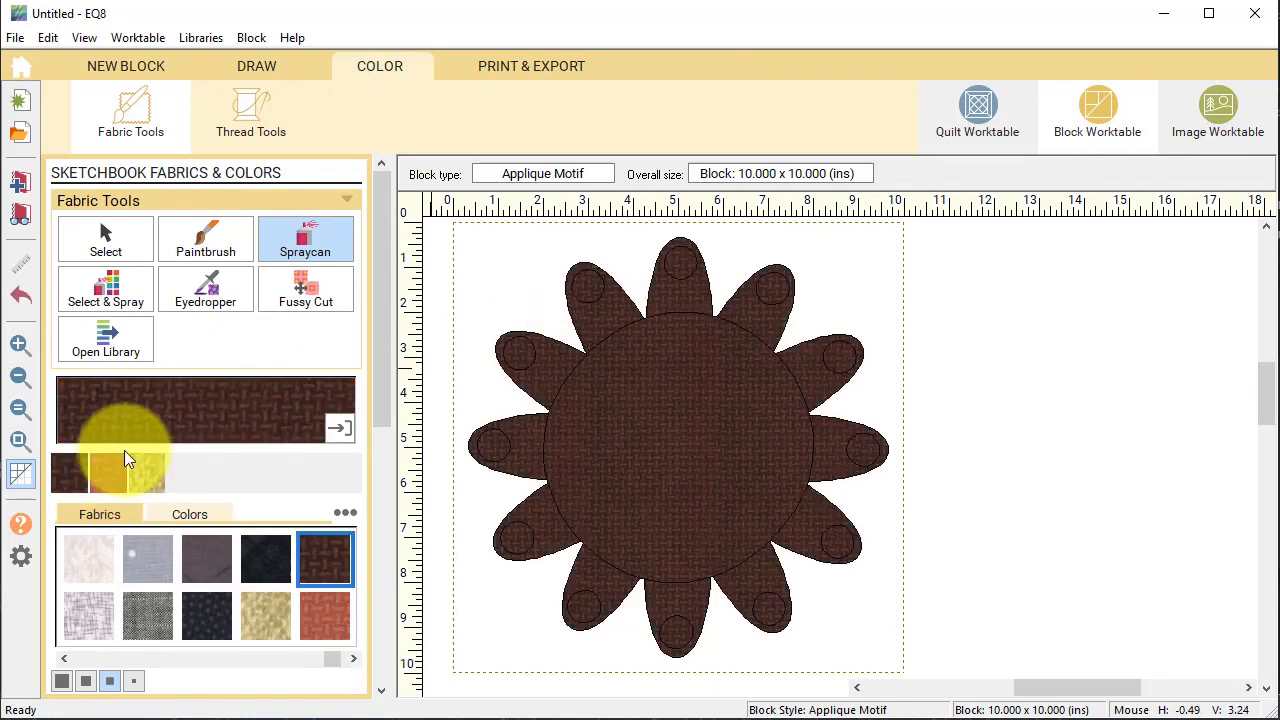
key("ctrl+z")
left_click(205, 250)
left_click(609, 316)
left_click(680, 298)
left_click(761, 312)
left_click(806, 374)
left_click(828, 444)
left_click(808, 518)
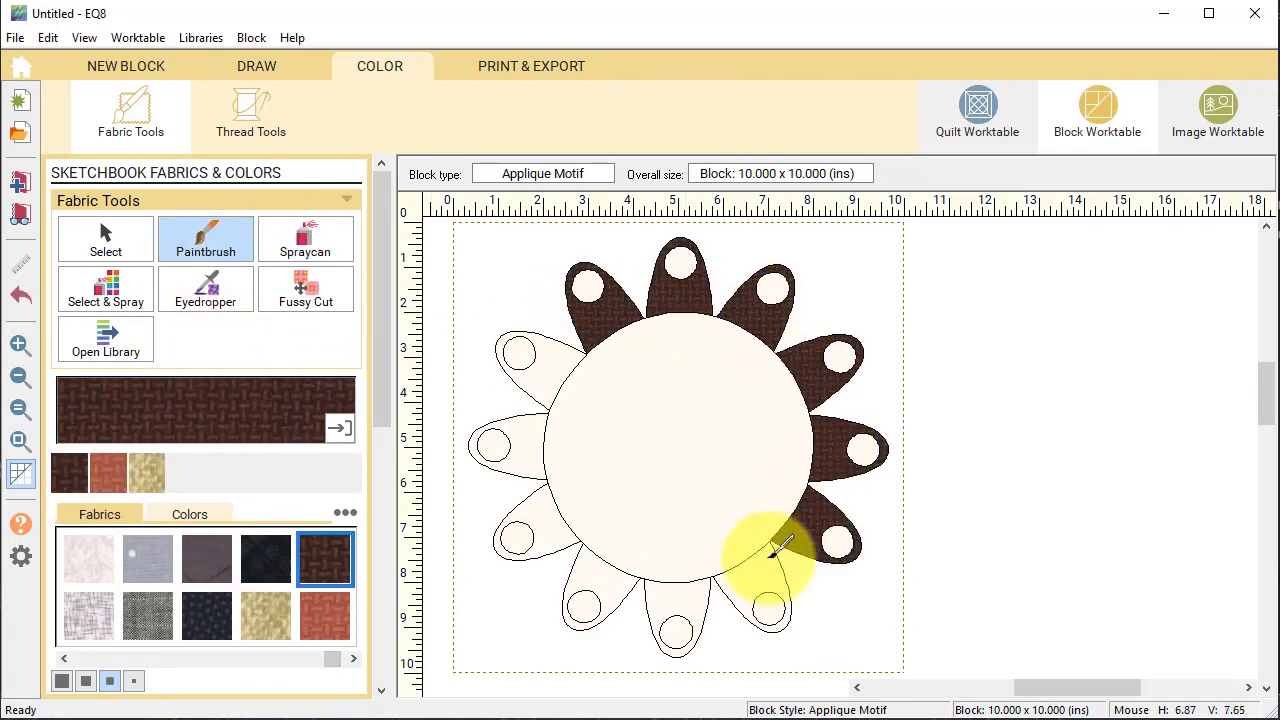
left_click(751, 576)
left_click(677, 599)
Colour the centre circle tan and spray all small petal circles rust.
left_click(602, 453)
left_click(144, 473)
left_click(659, 459)
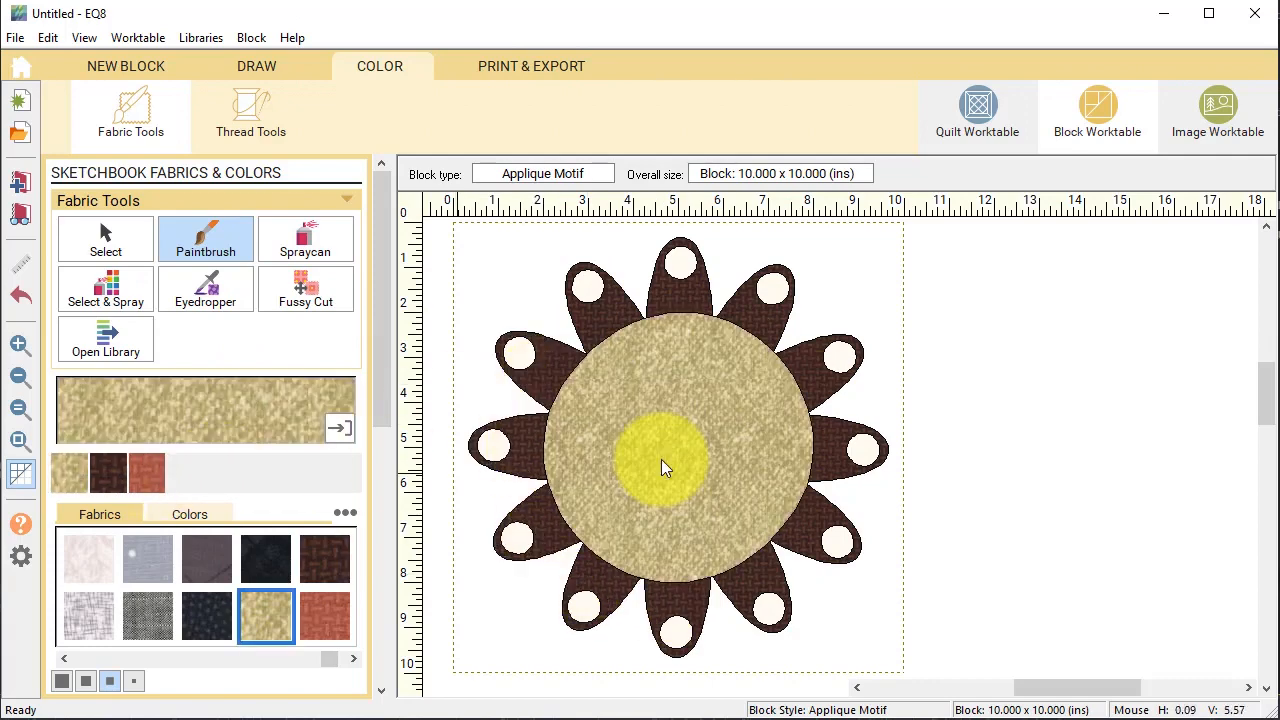
left_click(304, 241)
left_click(586, 287)
left_click(147, 472)
left_click(510, 345)
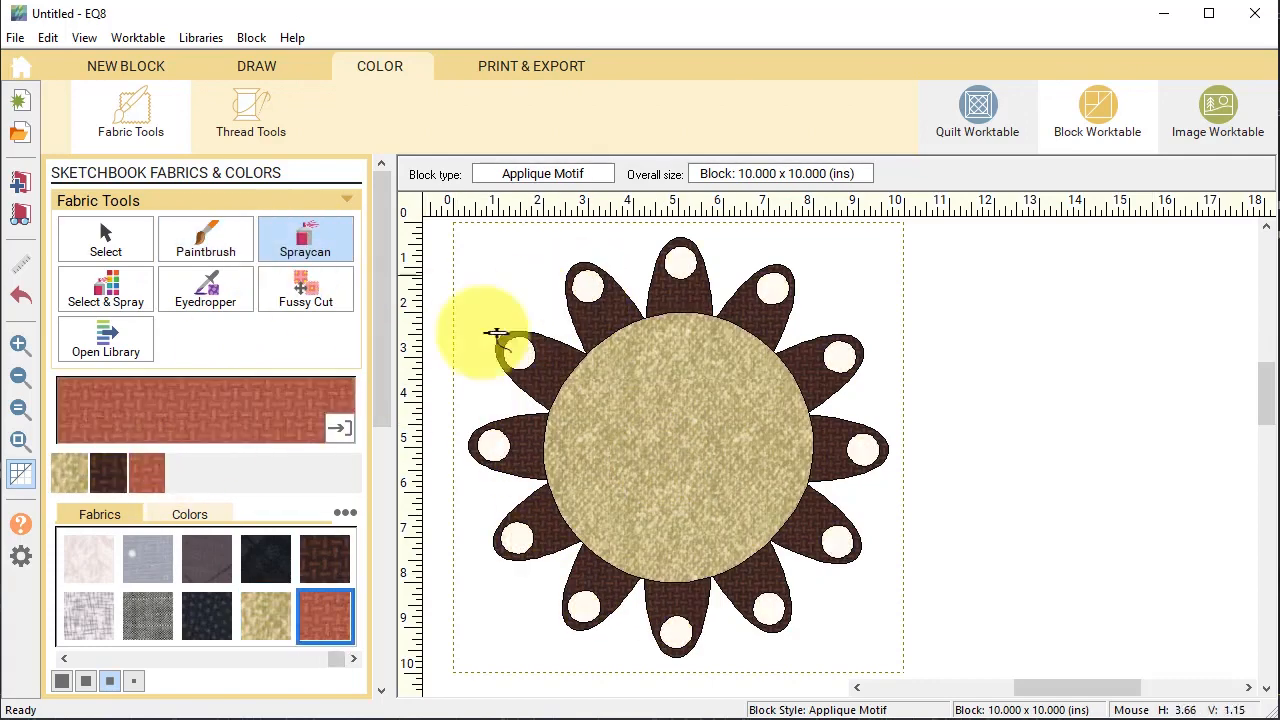
Add the flower block to the Sketchbook and save the project as 'Wool Label'.
left_click(20, 186)
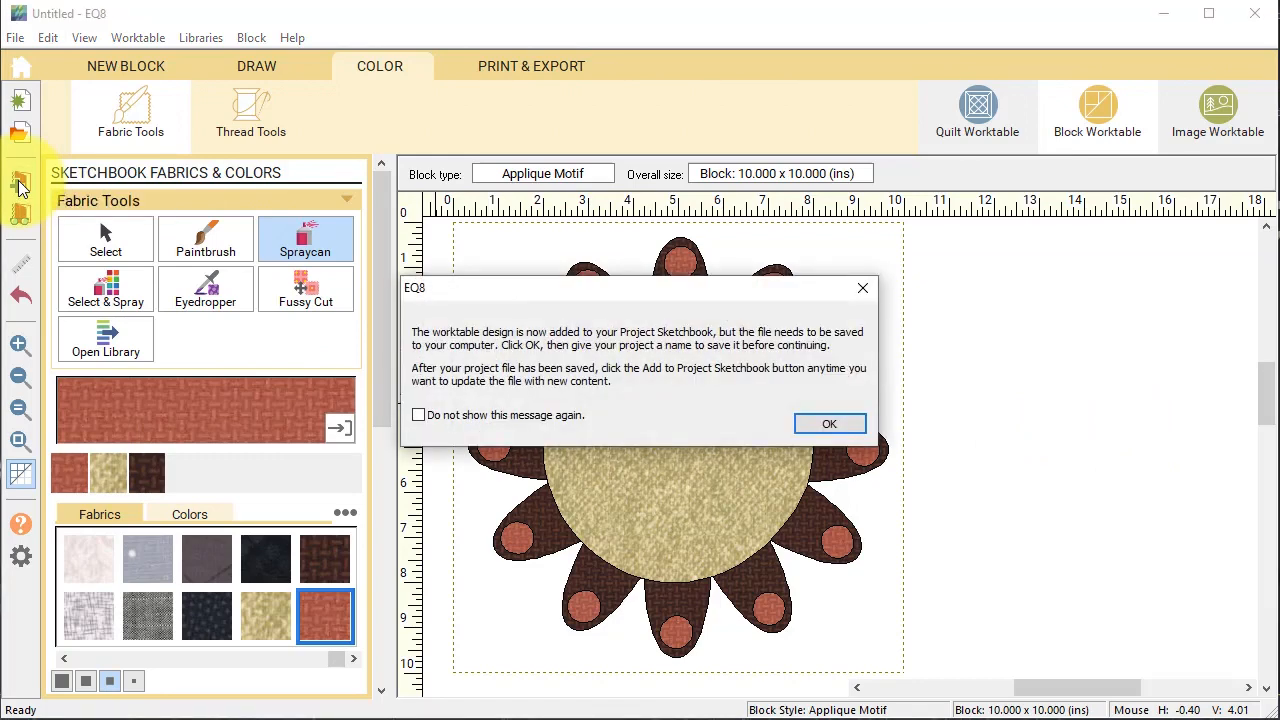
left_click(832, 423)
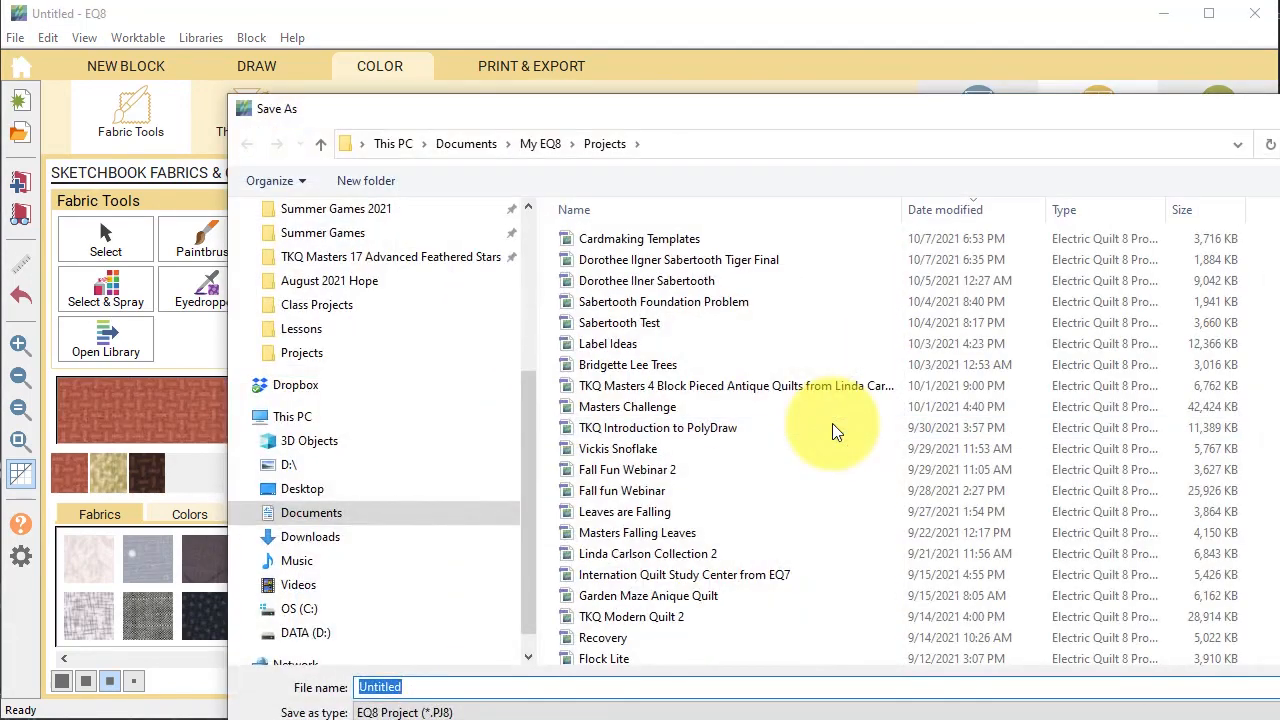
left_click_drag(734, 114, 509, 31)
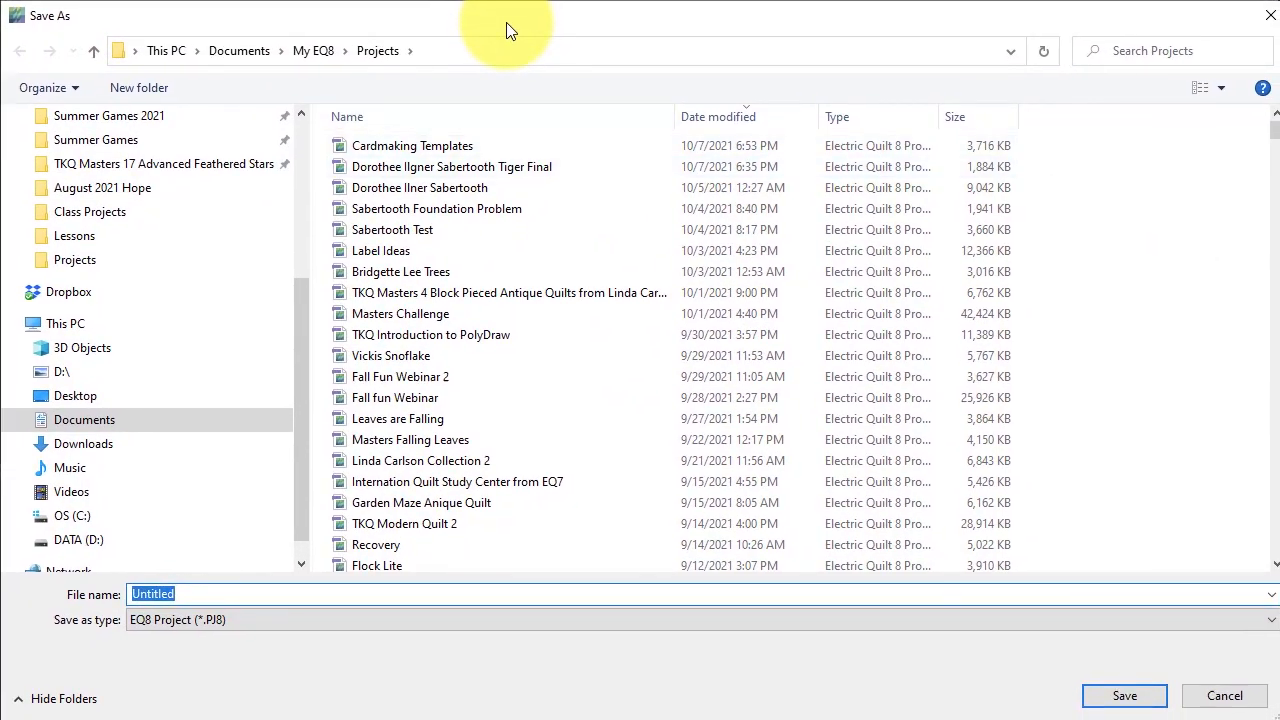
left_click(186, 594)
double_click(186, 594)
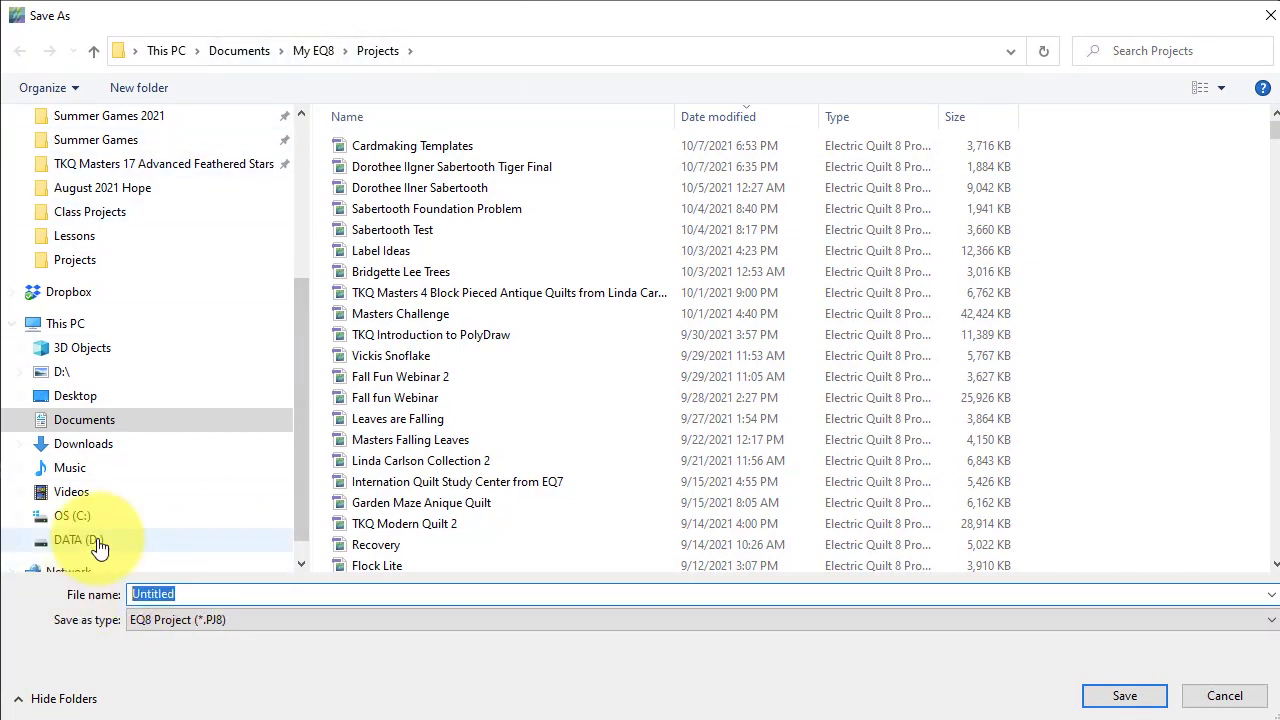
type("Woo")
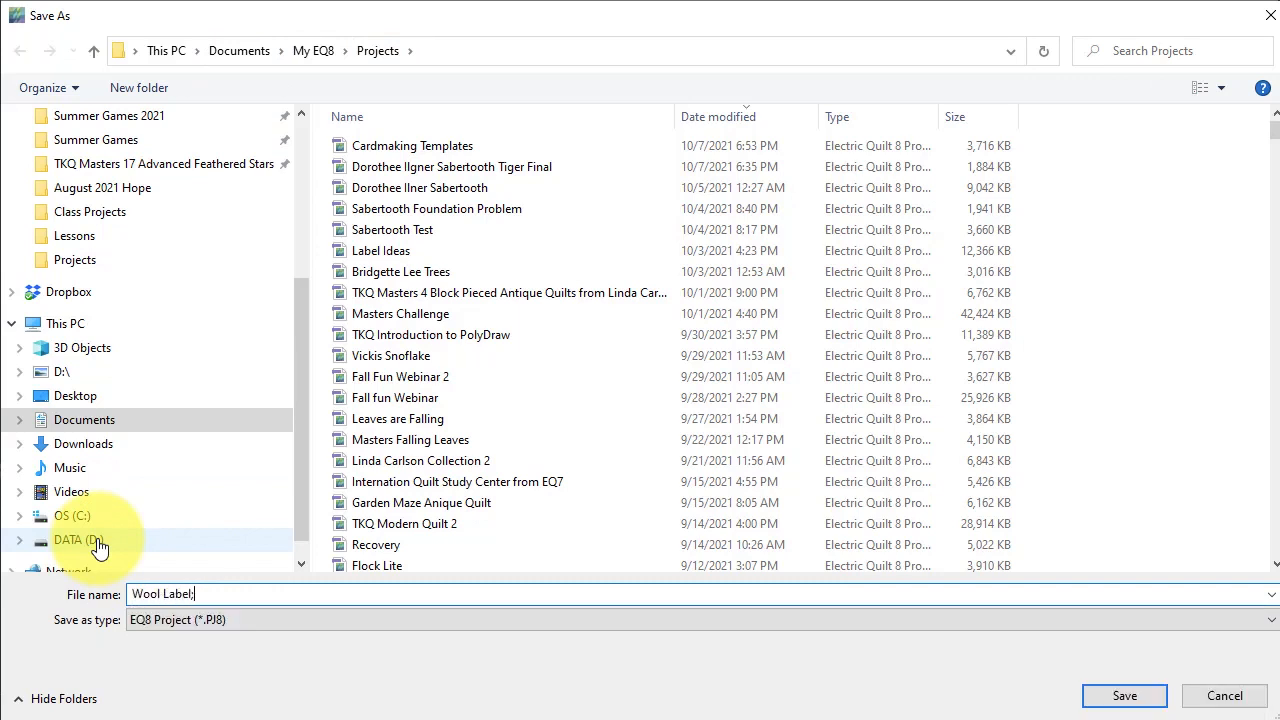
type("l Label")
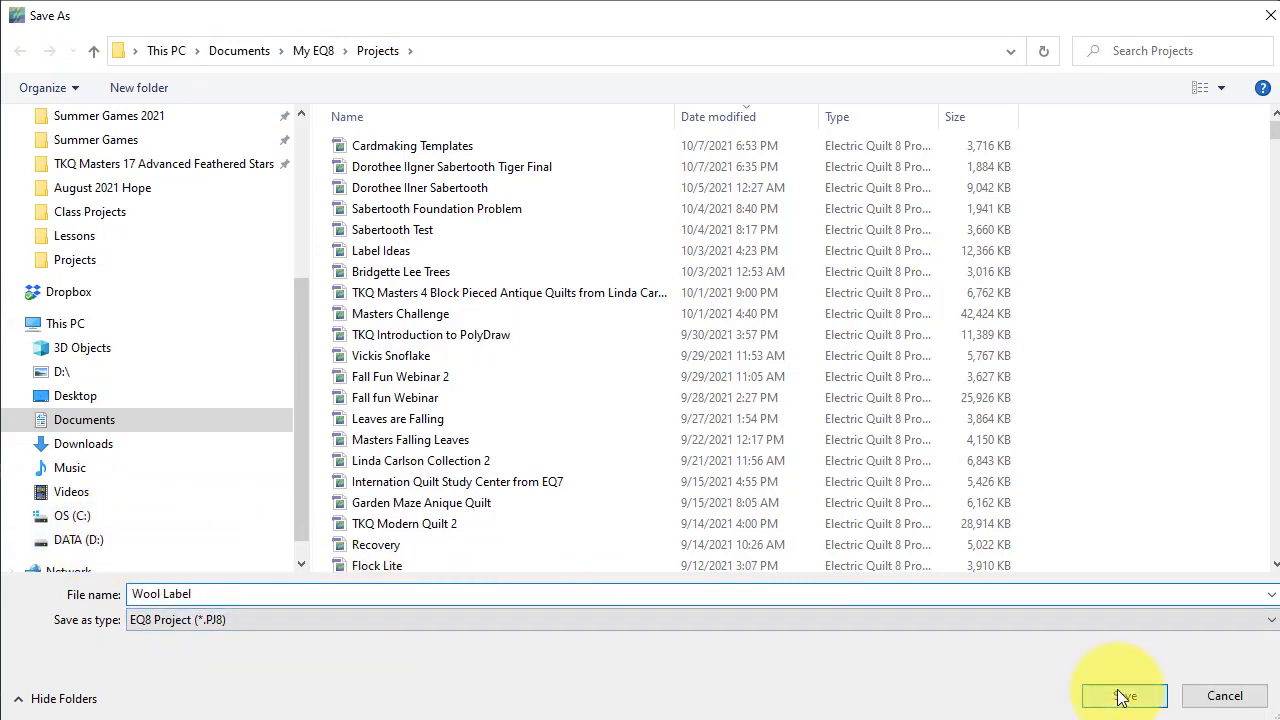
left_click(1122, 694)
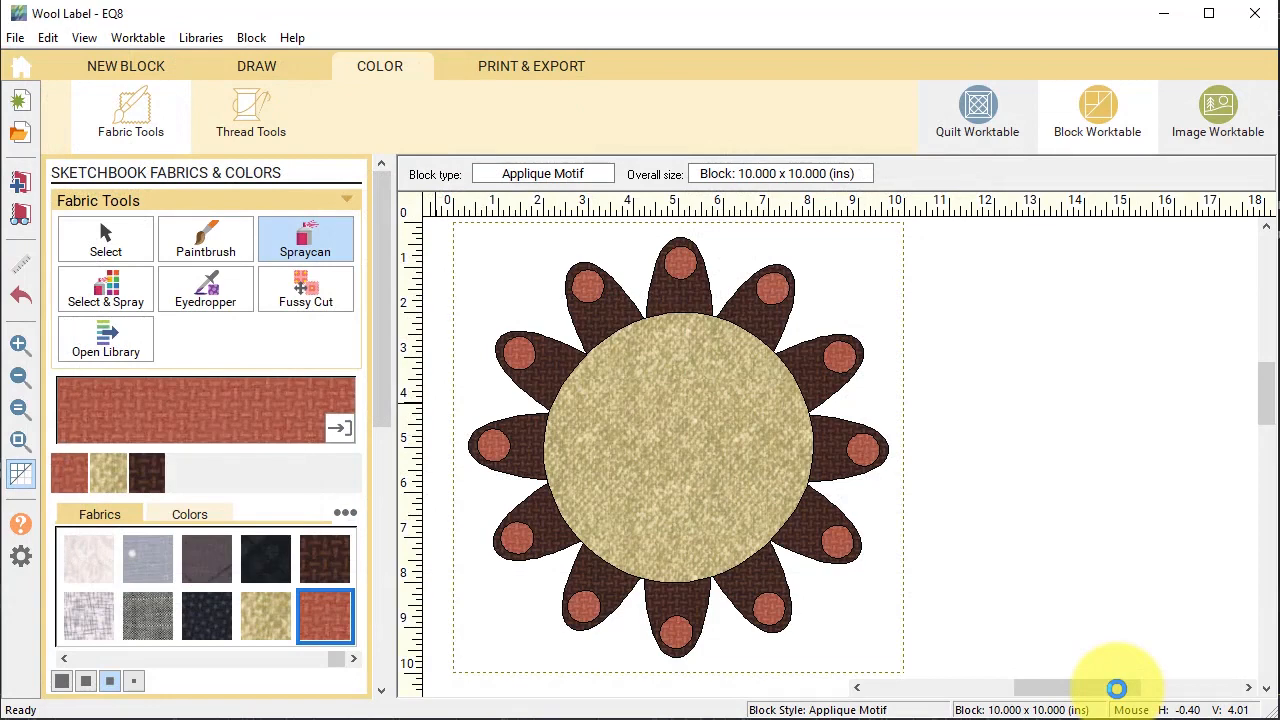
Choose the Custom Set quilt layout sized 10 × 10 inches.
left_click(979, 112)
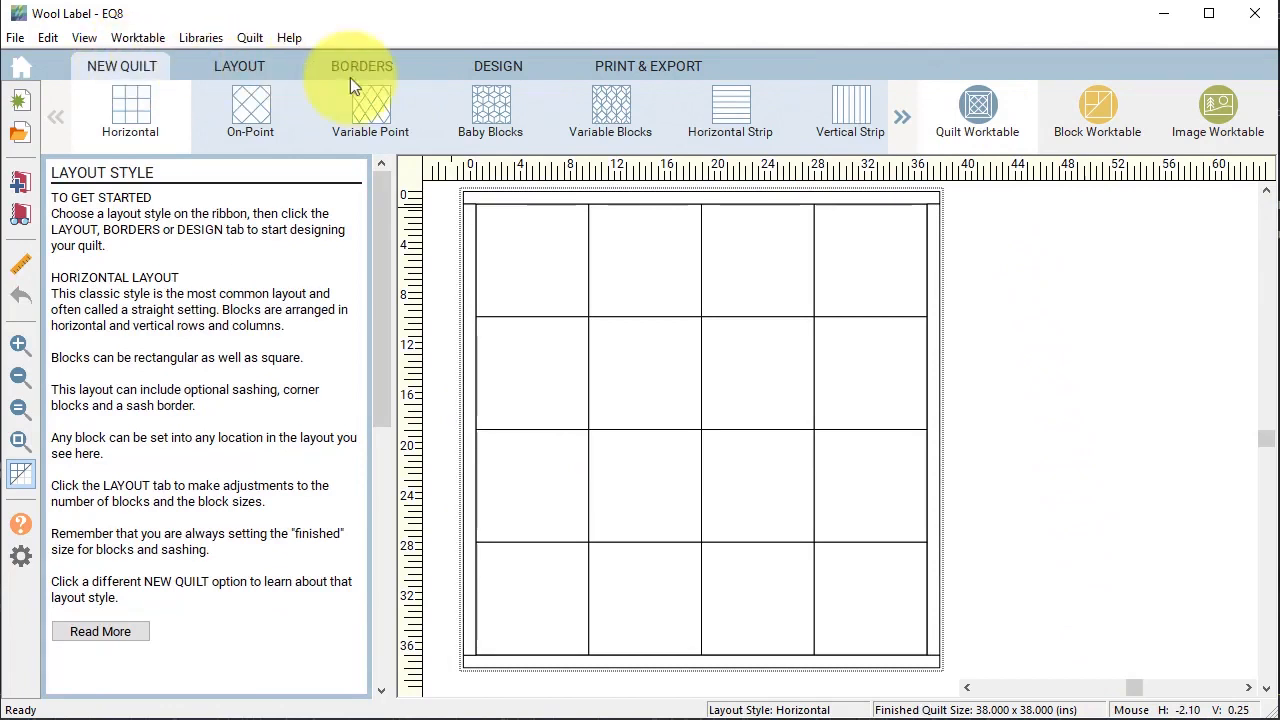
left_click(901, 118)
left_click(900, 118)
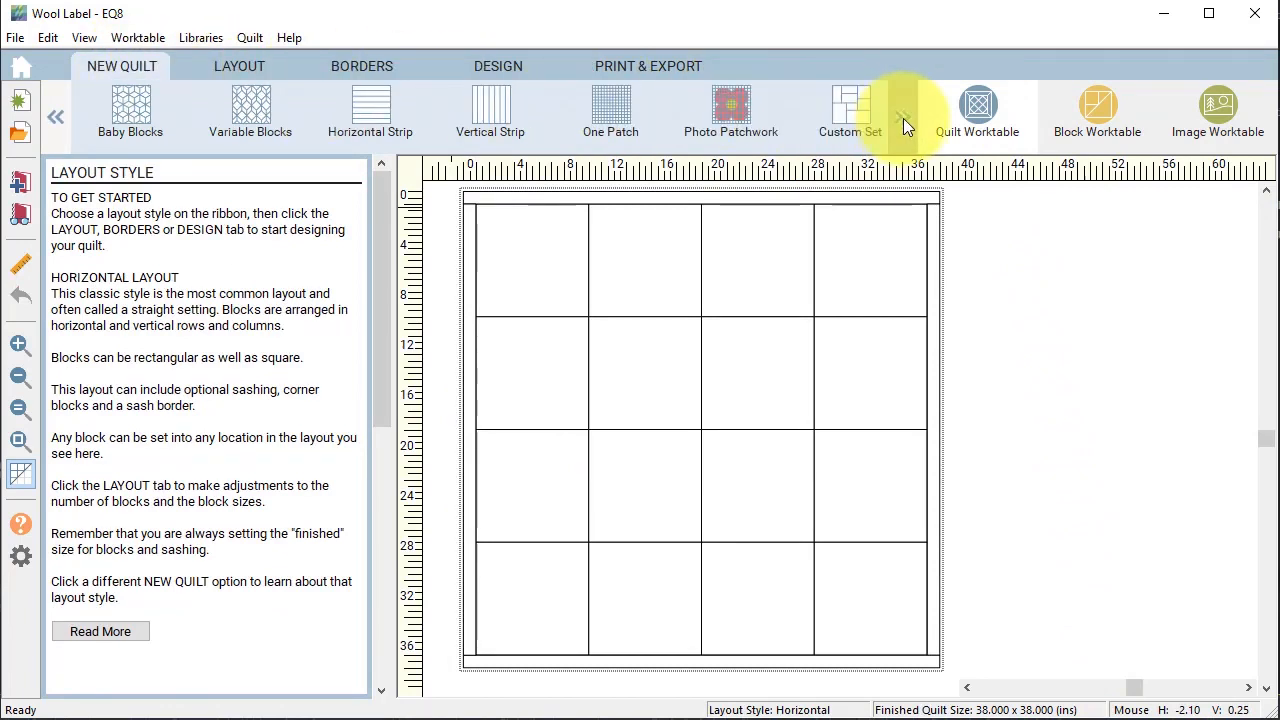
left_click(903, 118)
left_click(626, 108)
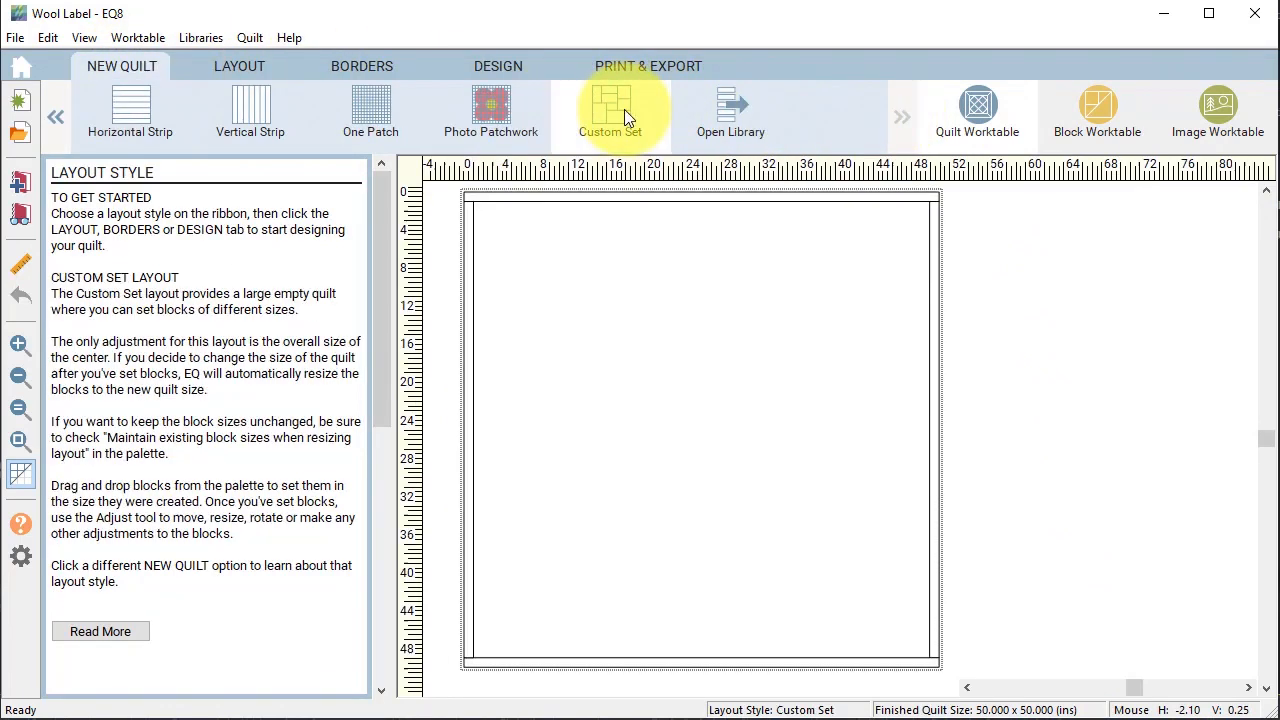
left_click(252, 64)
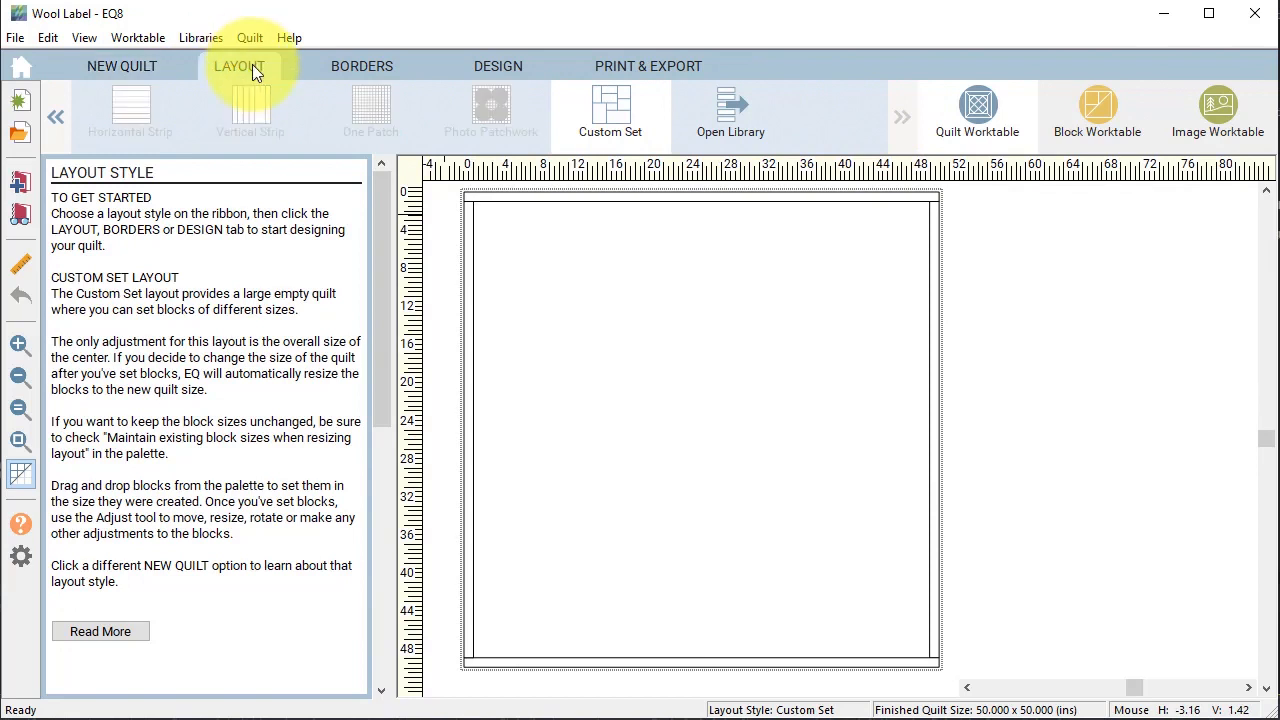
double_click(307, 395)
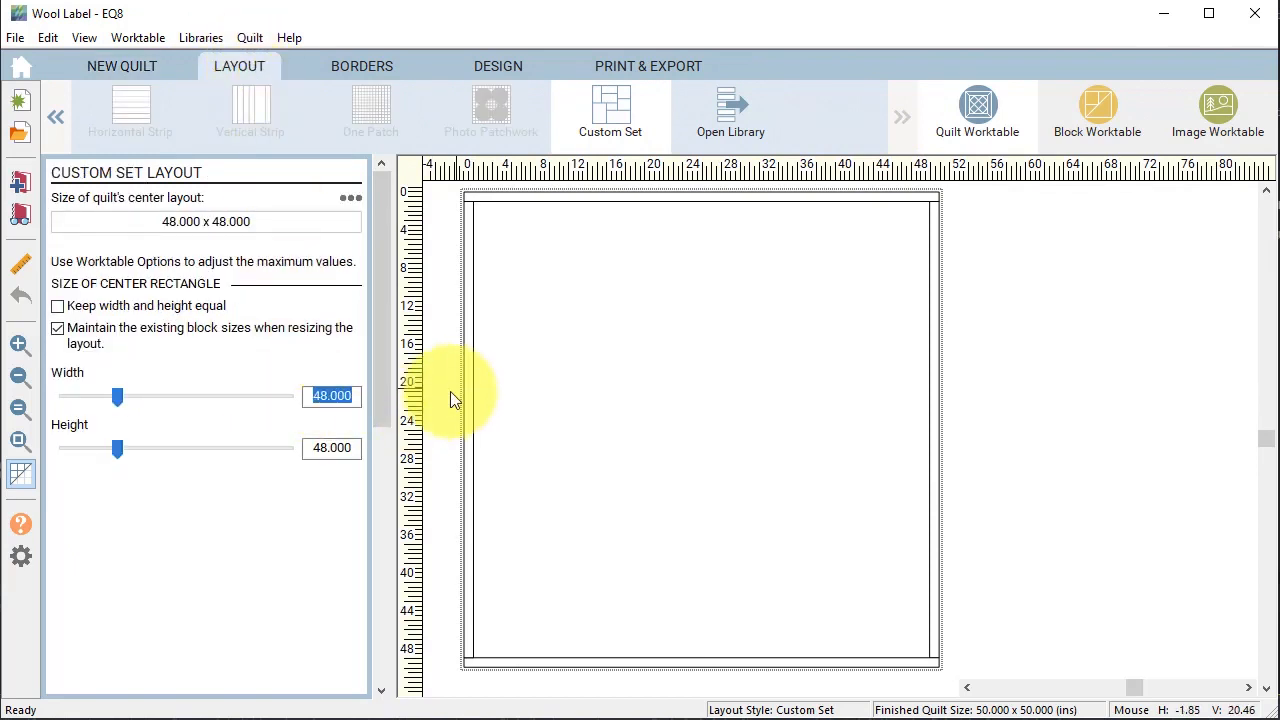
type("10")
key("Tab")
type("10")
key("Tab")
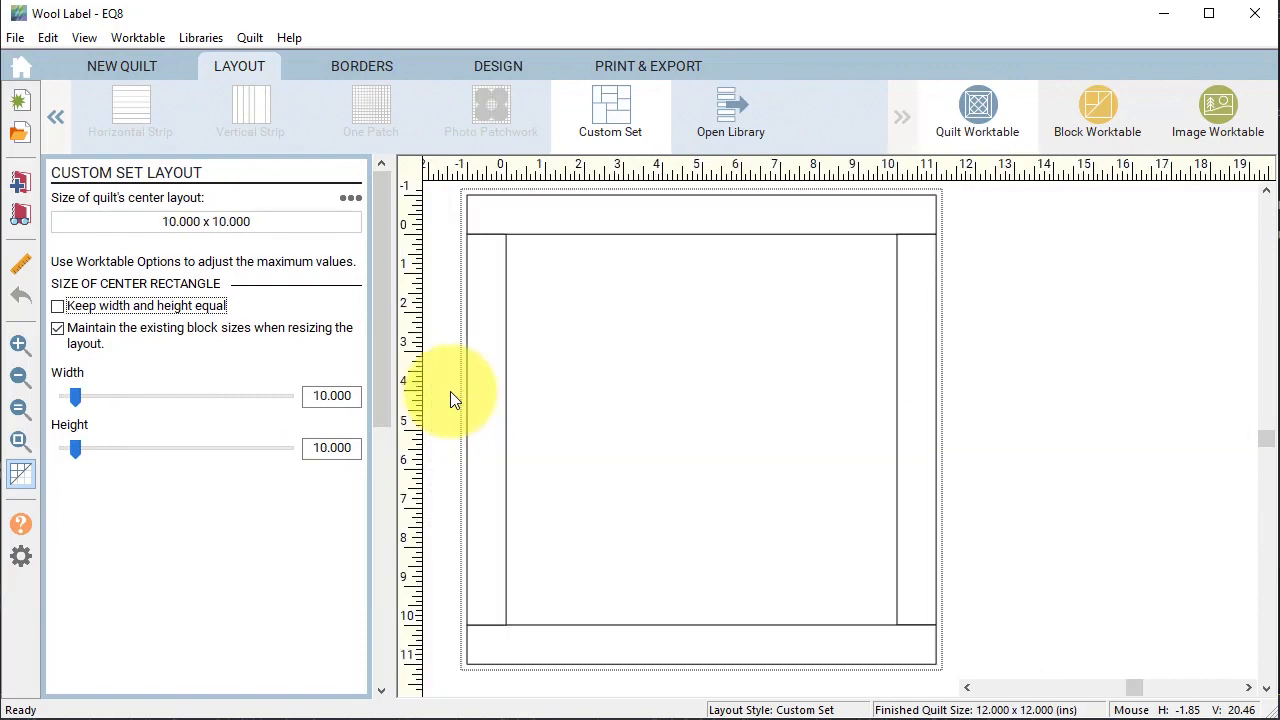
Delete the quilt border, leaving the plain 10 × 10 layout.
left_click(394, 66)
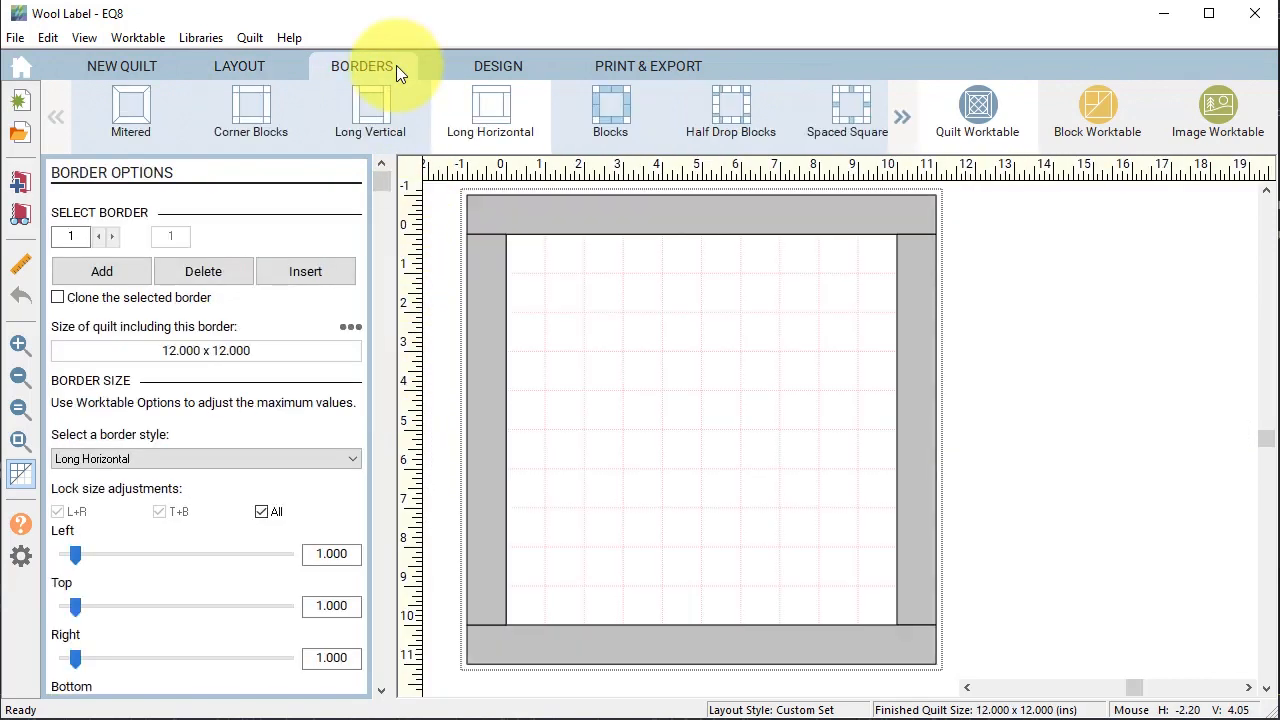
left_click(204, 271)
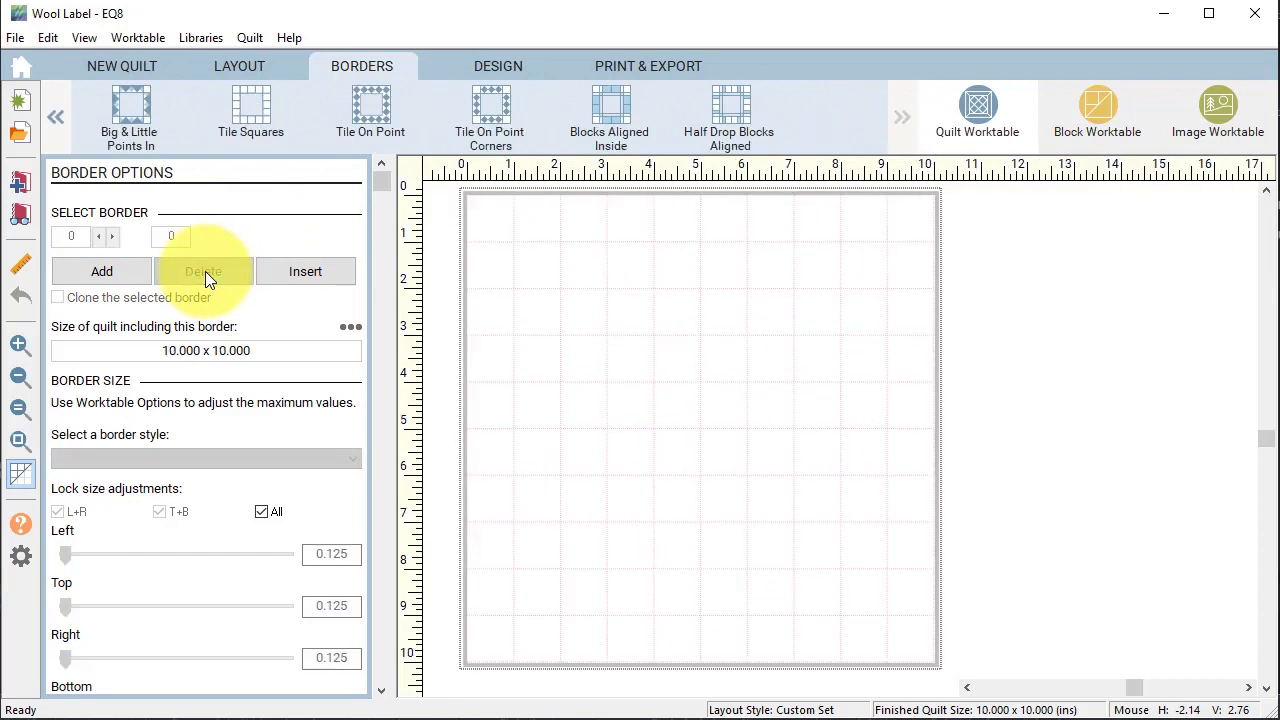
left_click(500, 66)
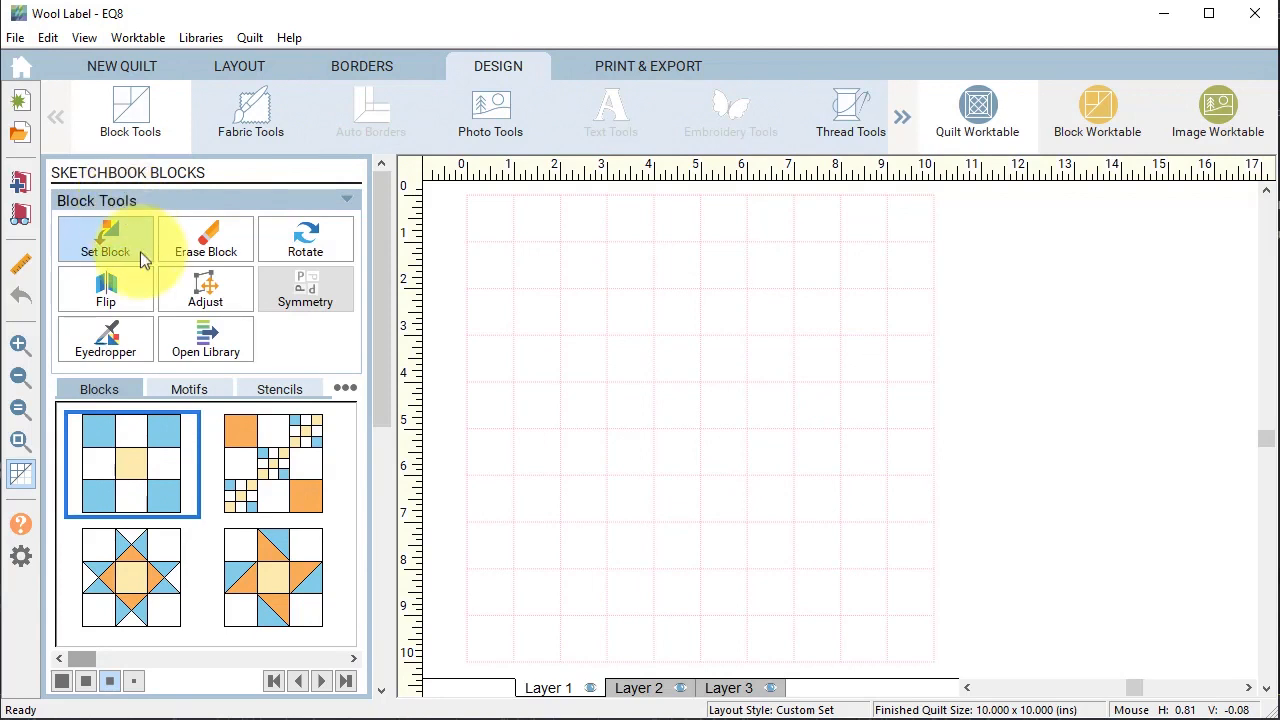
Place the brown flower motif onto Layer 2 of the quilt.
left_click(194, 388)
left_click(642, 690)
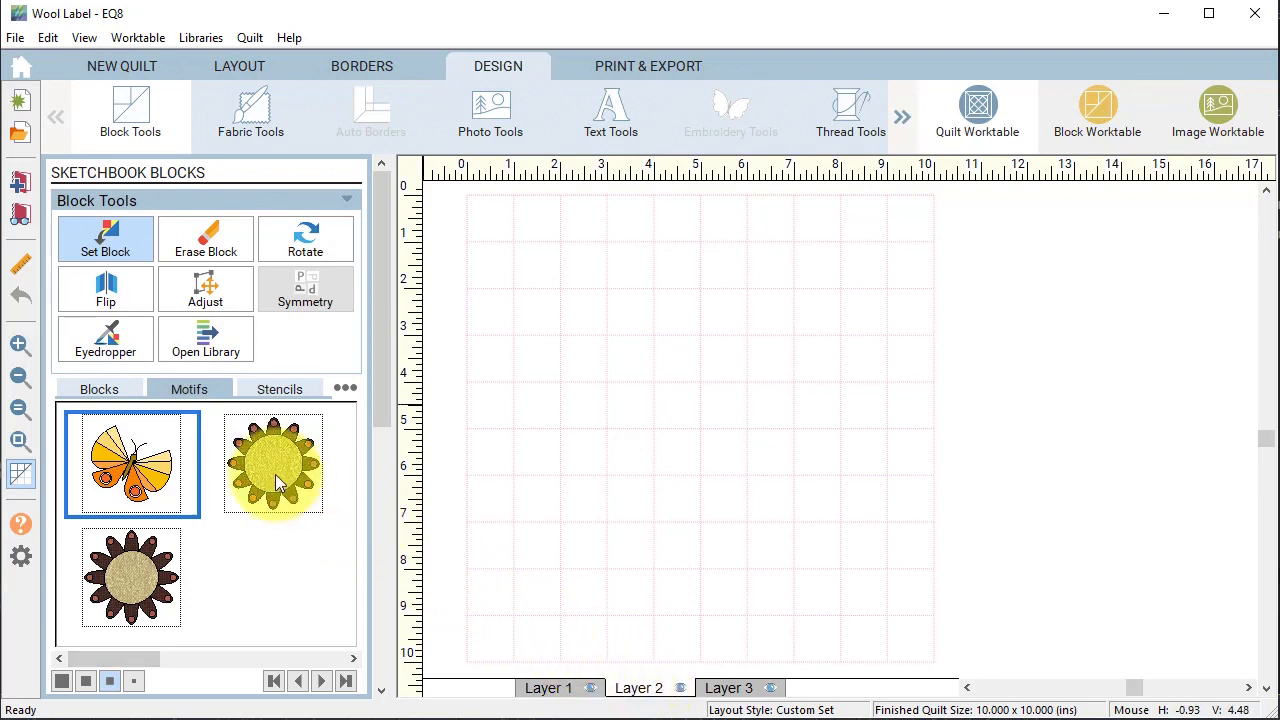
left_click_drag(271, 460, 623, 314)
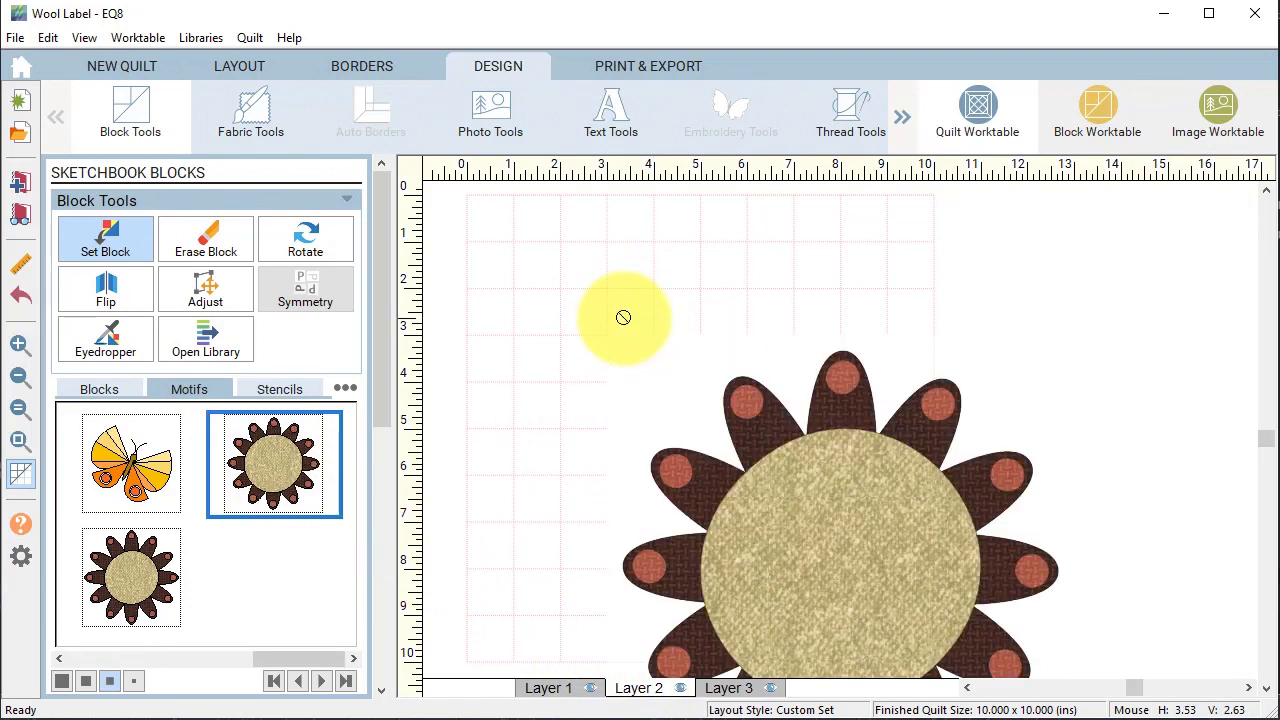
Centre the flower horizontally and vertically on the quilt and hide the grid.
left_click(210, 296)
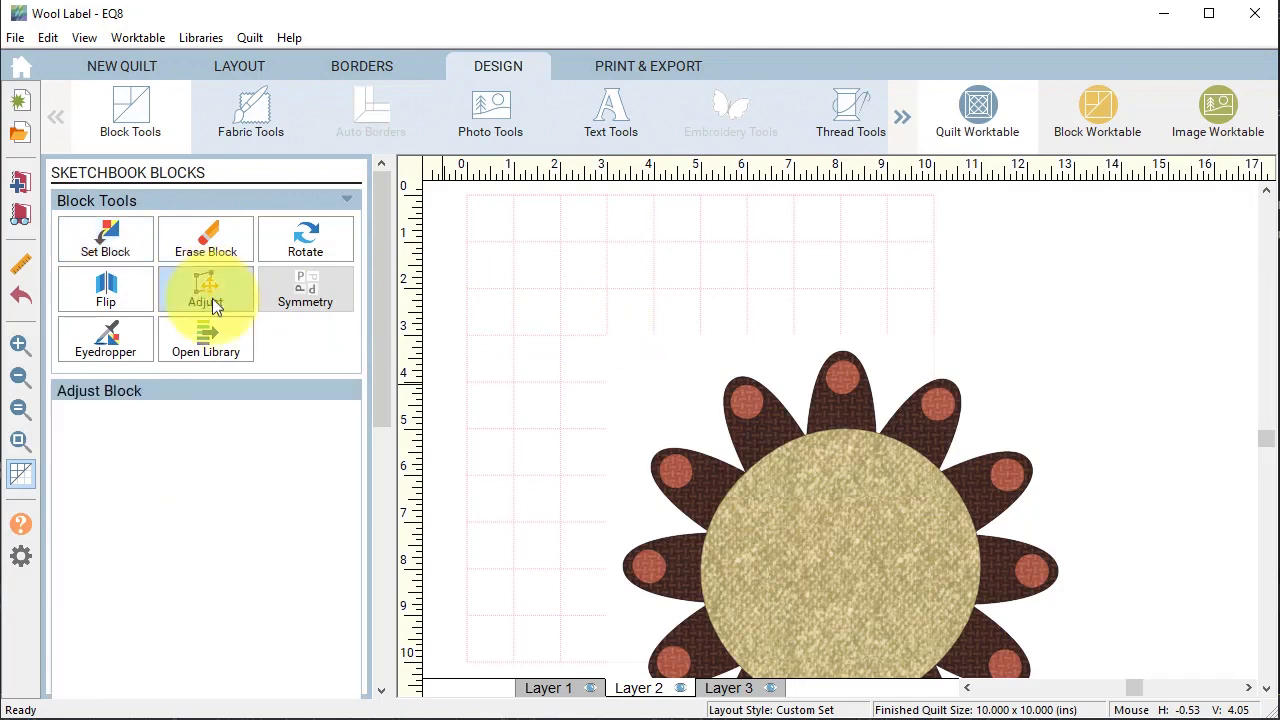
left_click(800, 584)
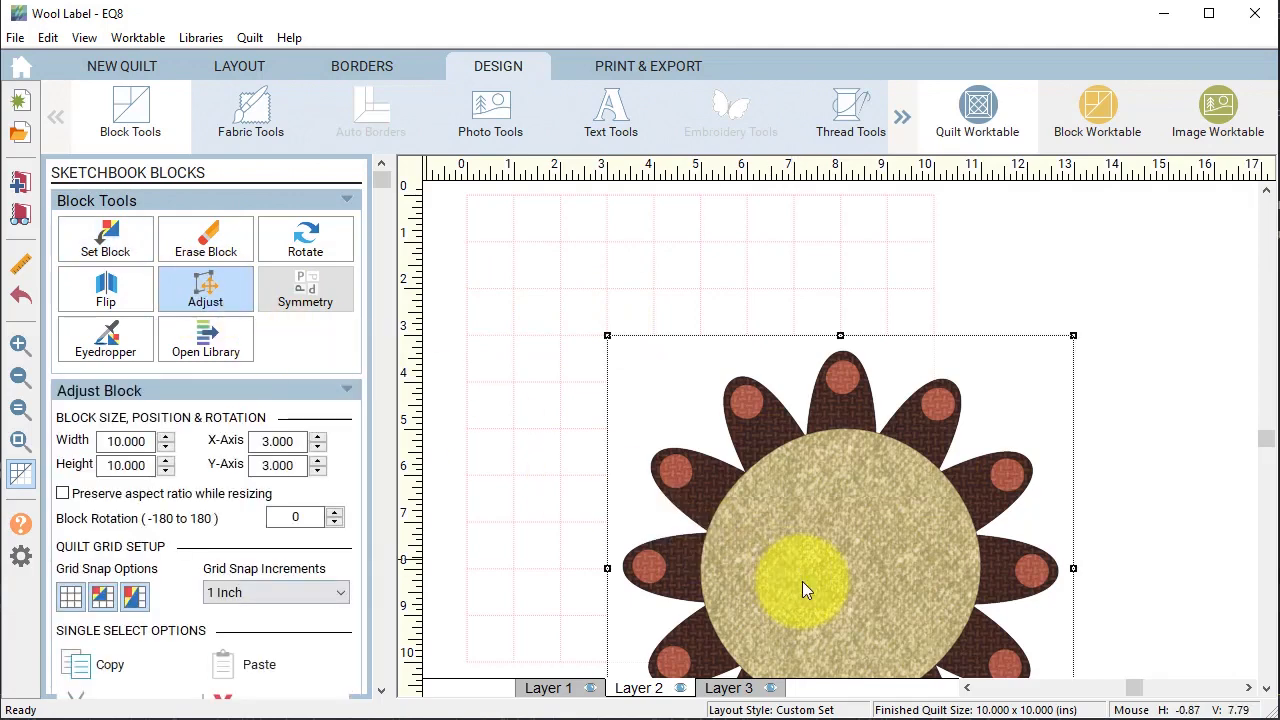
scroll(229, 593, "down", 1)
scroll(195, 593, "down", 4)
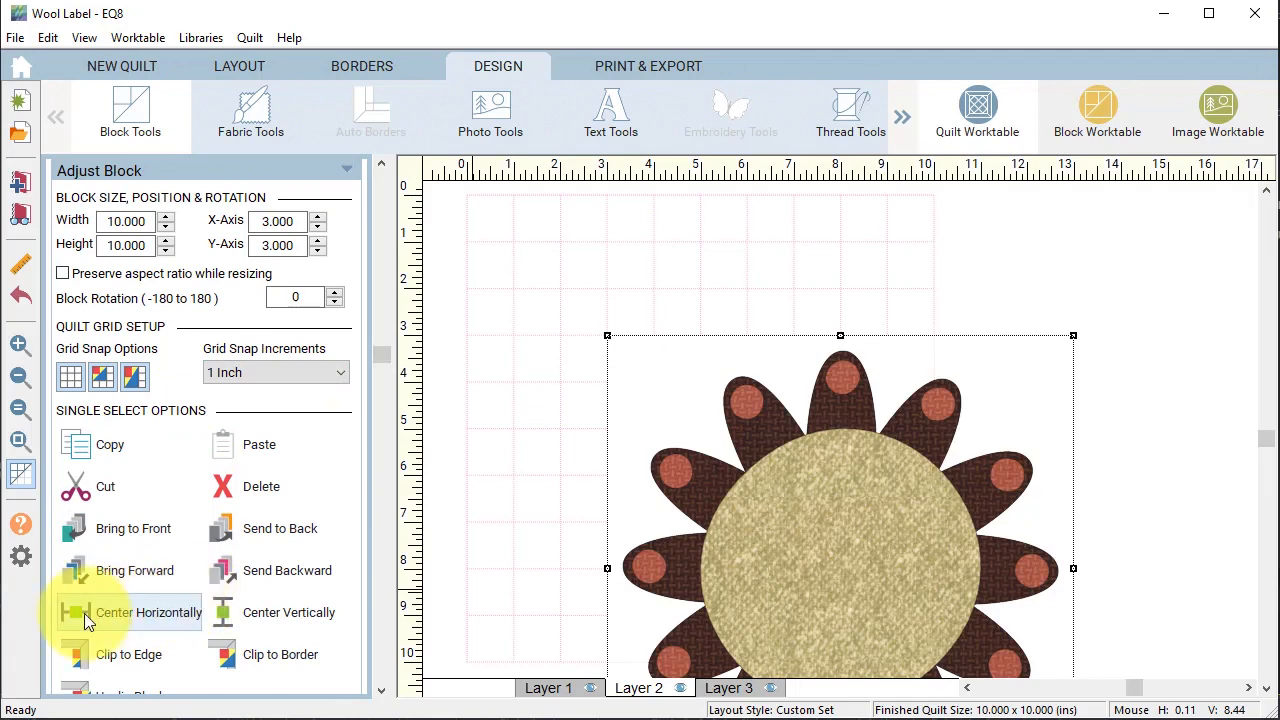
left_click(84, 613)
left_click(316, 612)
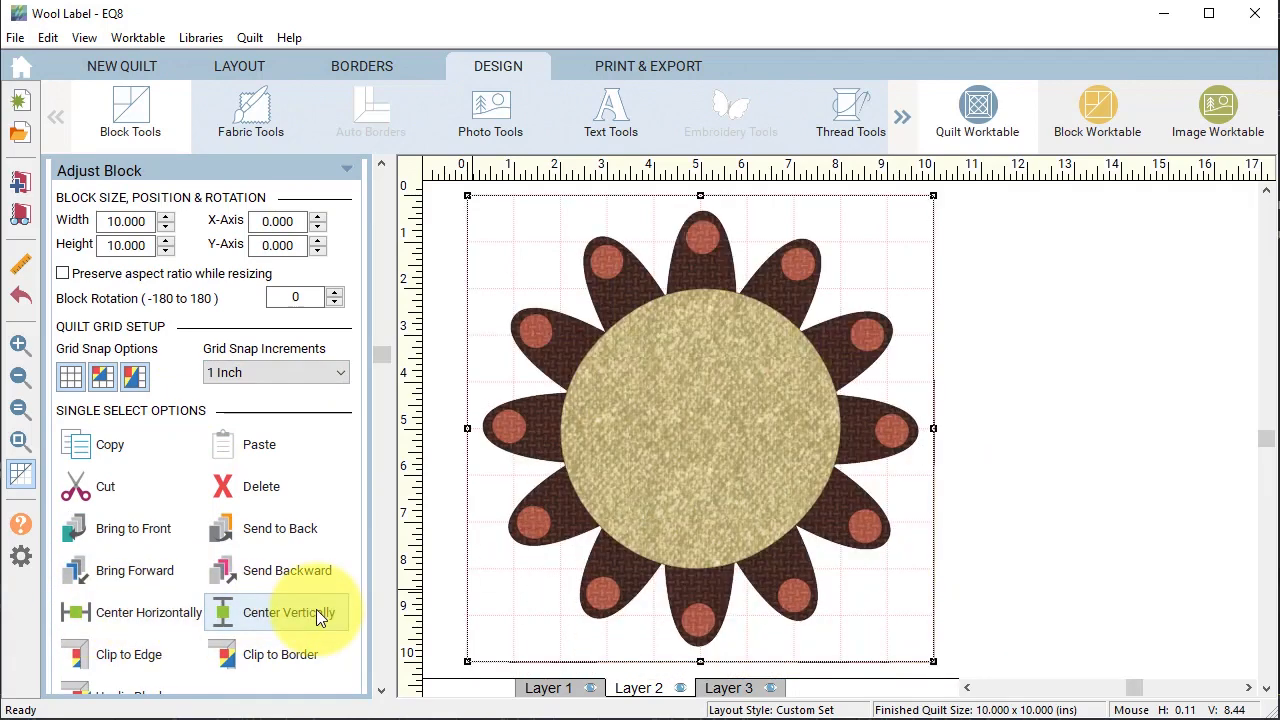
left_click(71, 378)
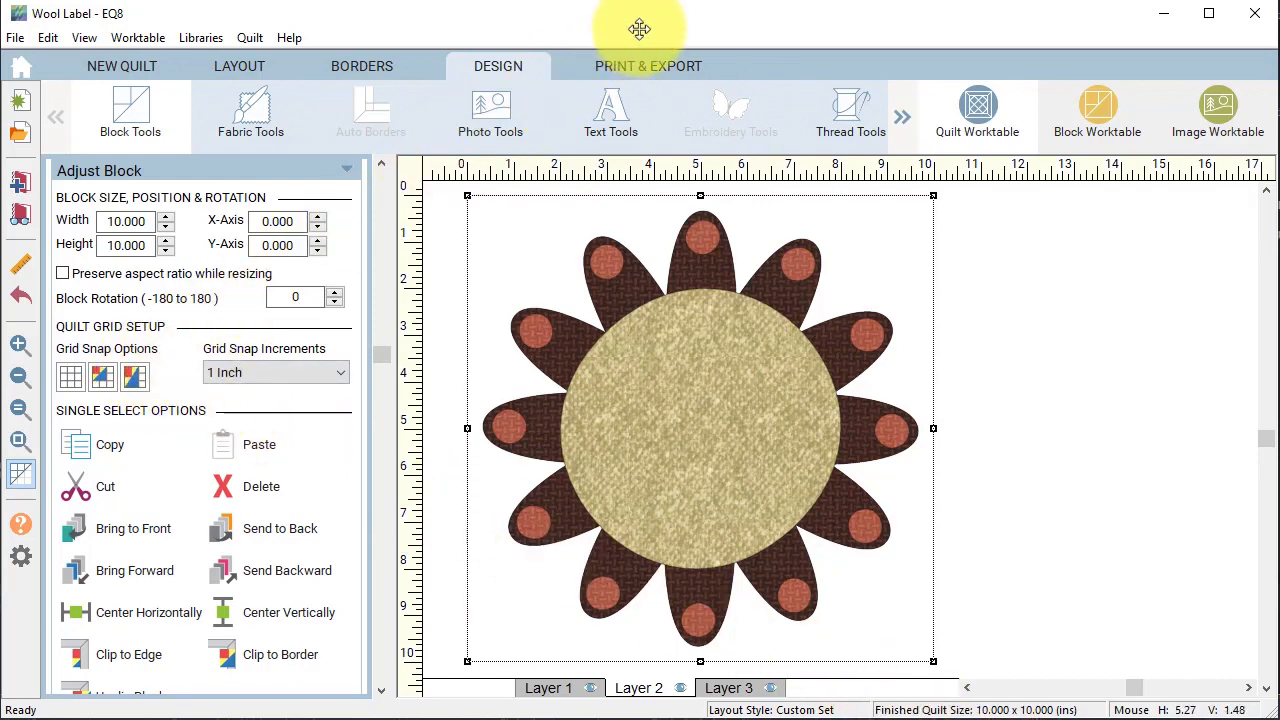
Switch to solid colours and choose black as the text colour.
left_click(257, 123)
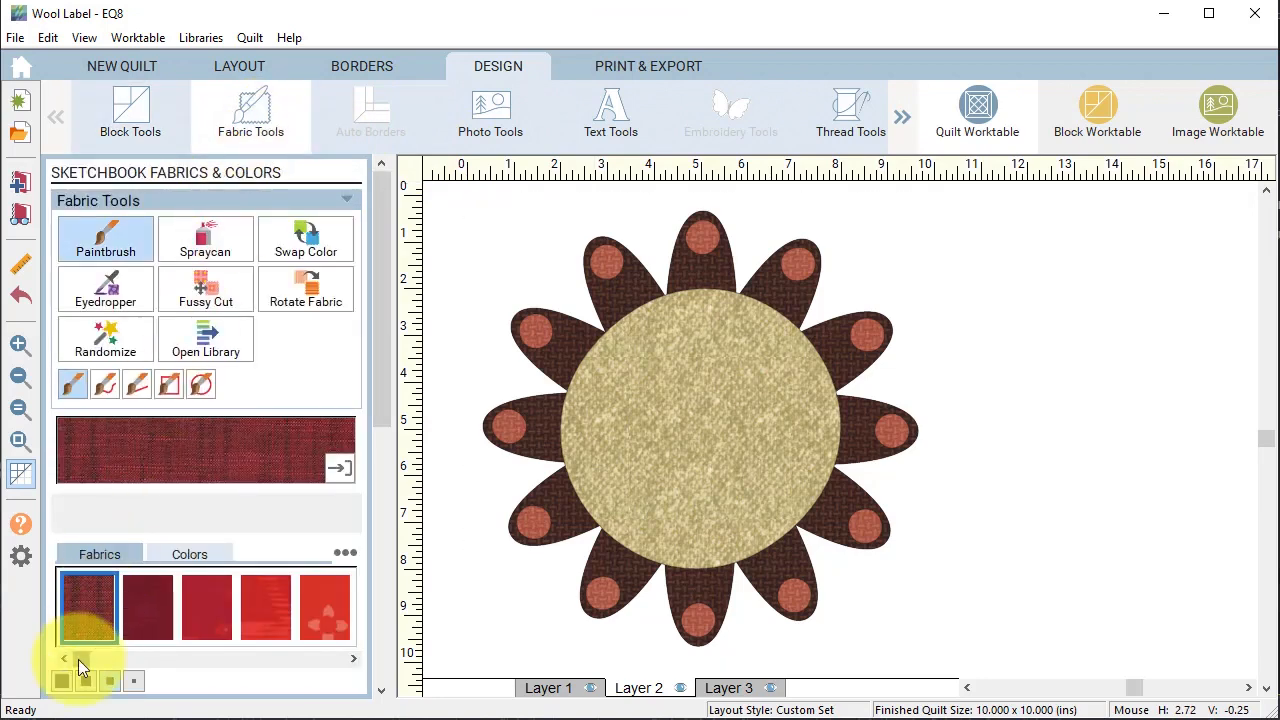
left_click(188, 555)
left_click_drag(82, 658, 340, 652)
left_click(173, 605)
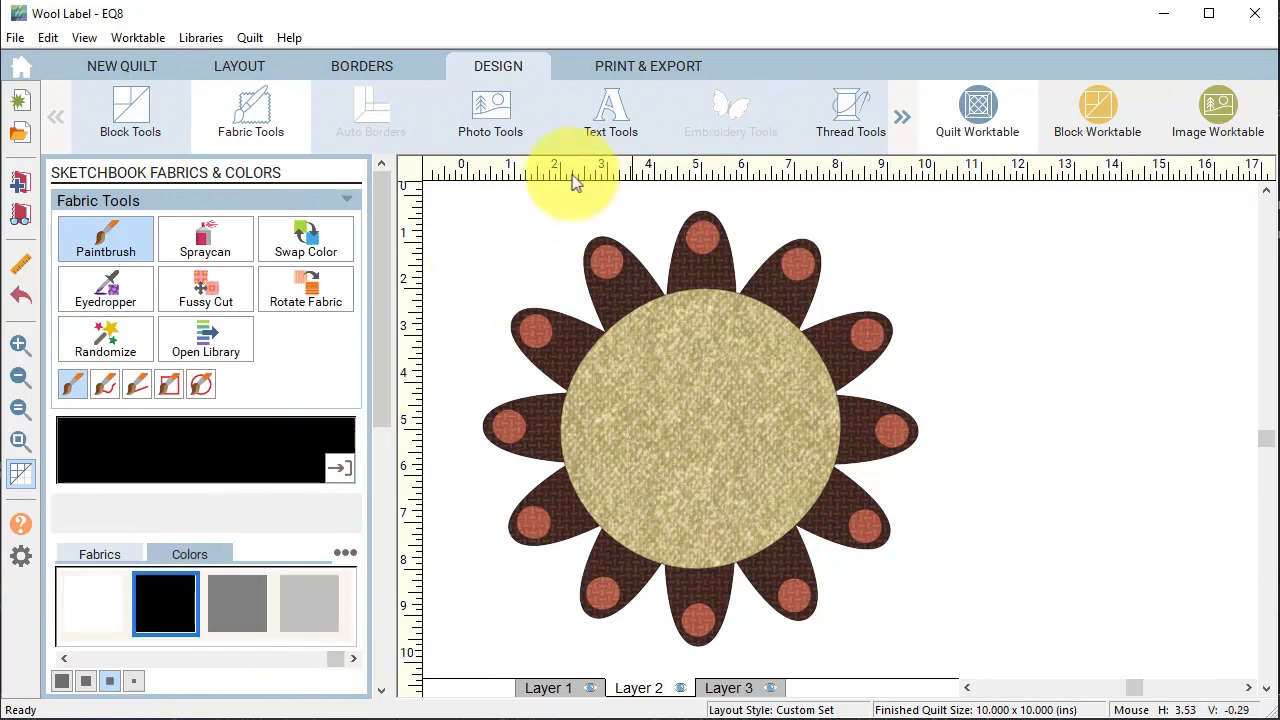
Set the text to Good Selection Capitals Regular at 0.500 inch and mark a text box on the flower.
left_click(620, 131)
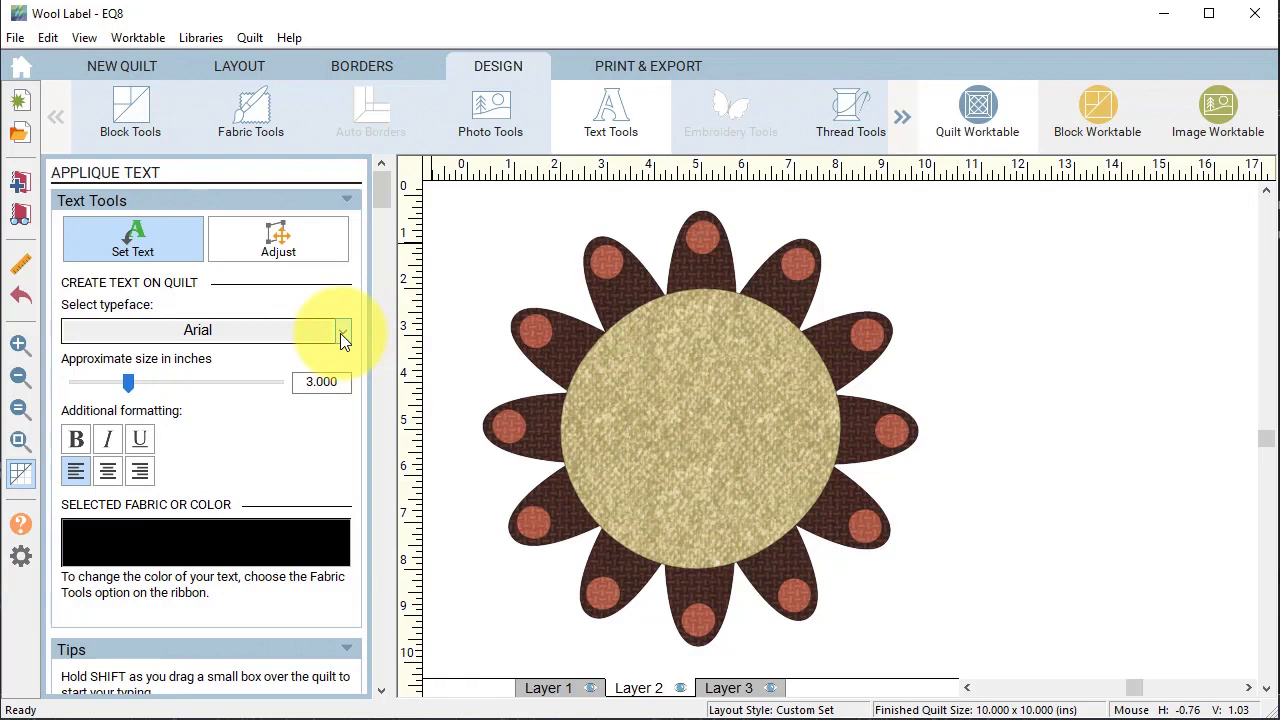
left_click(341, 333)
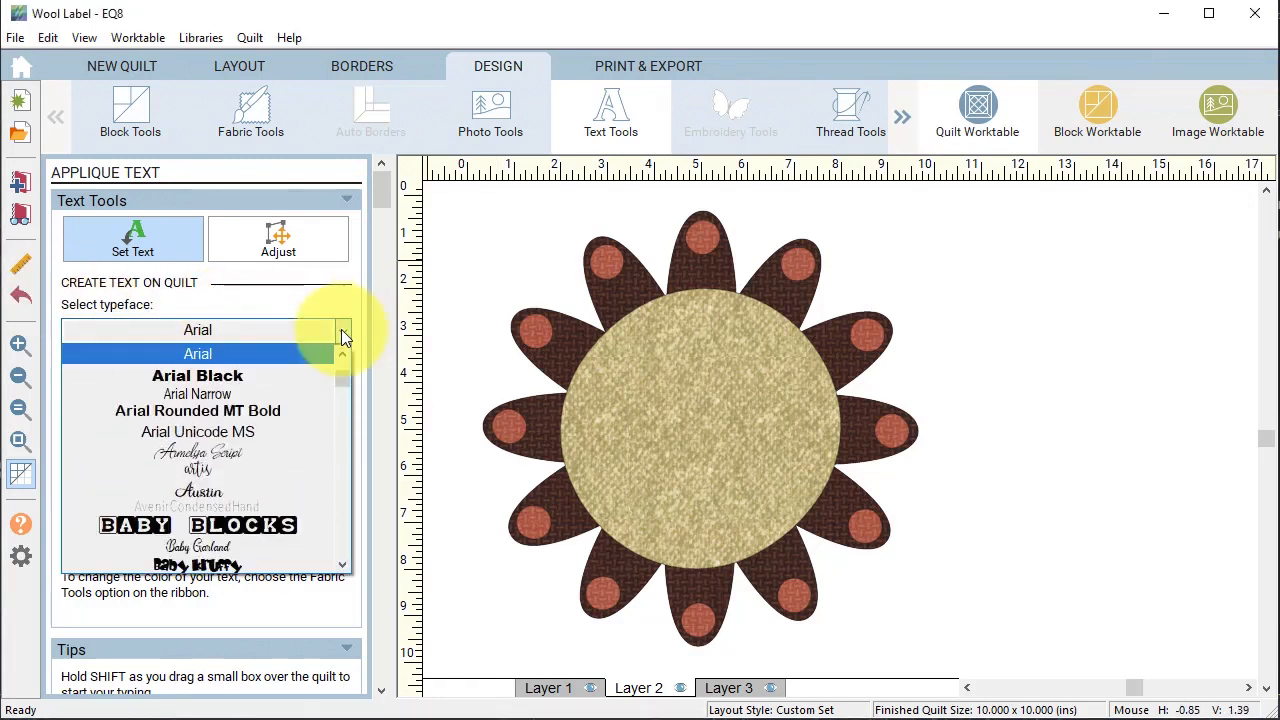
left_click_drag(347, 373, 365, 436)
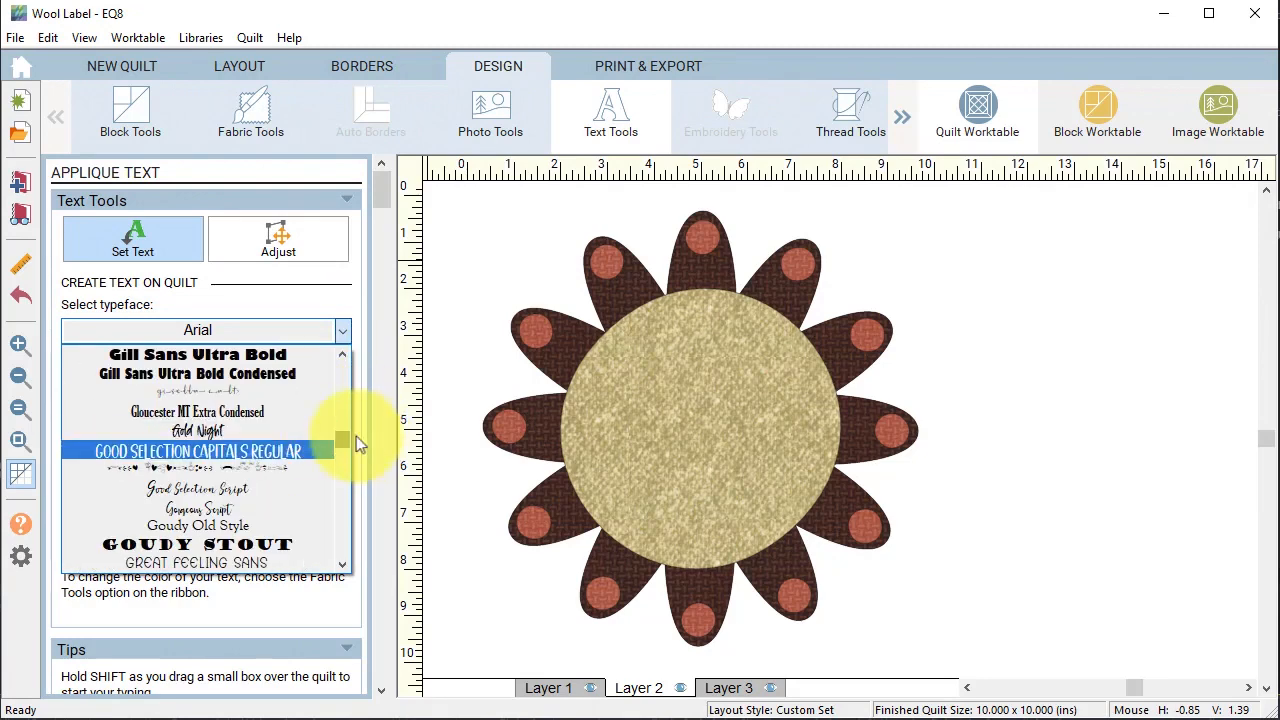
left_click(276, 454)
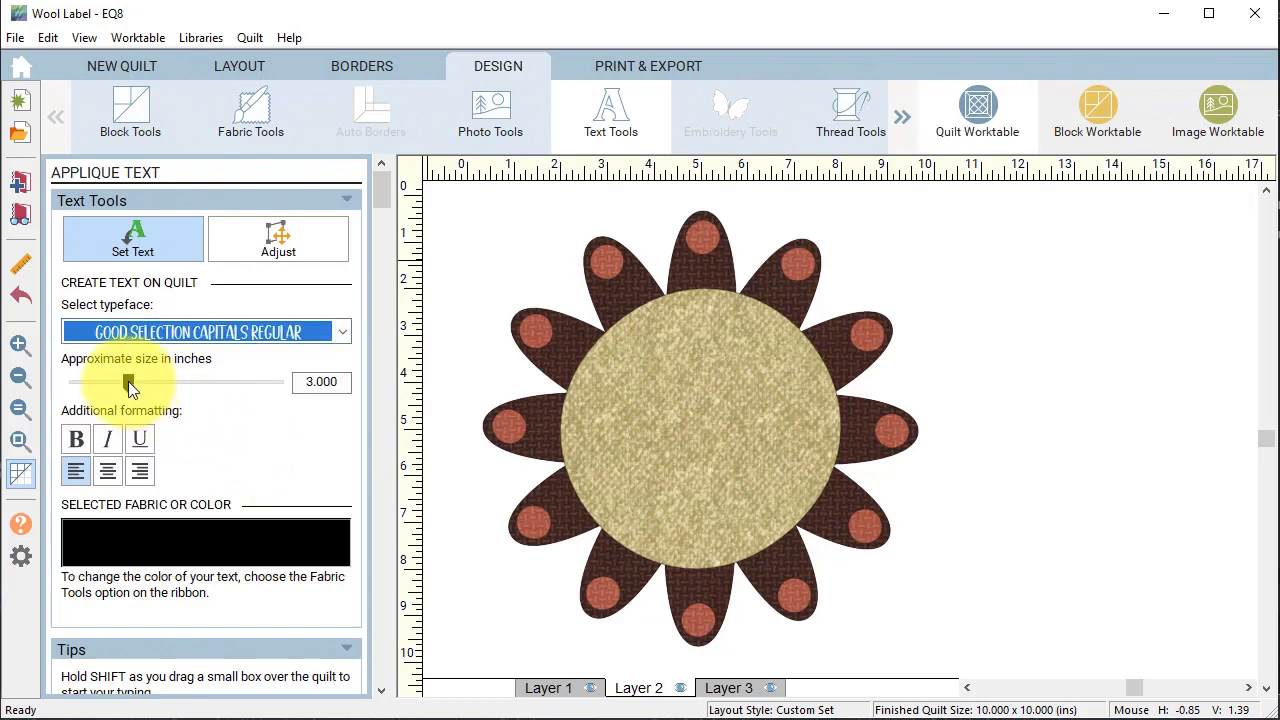
left_click_drag(128, 381, 66, 387)
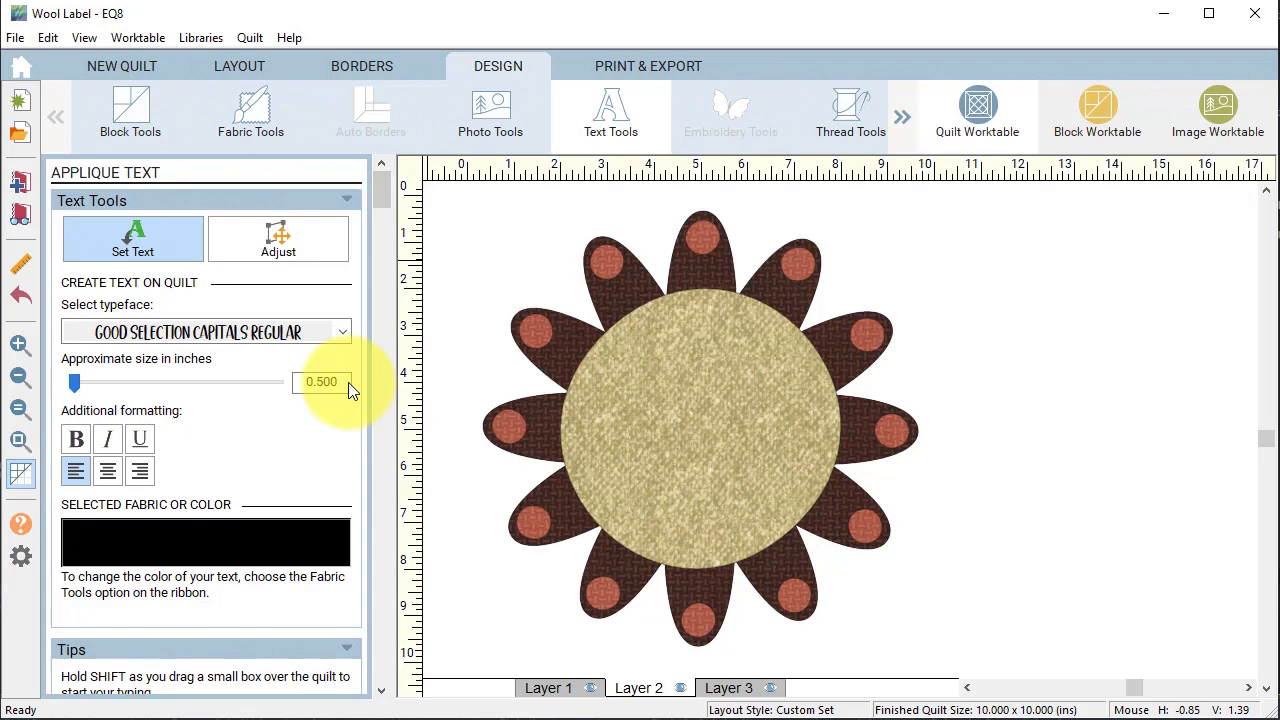
left_click_drag(611, 331, 776, 381)
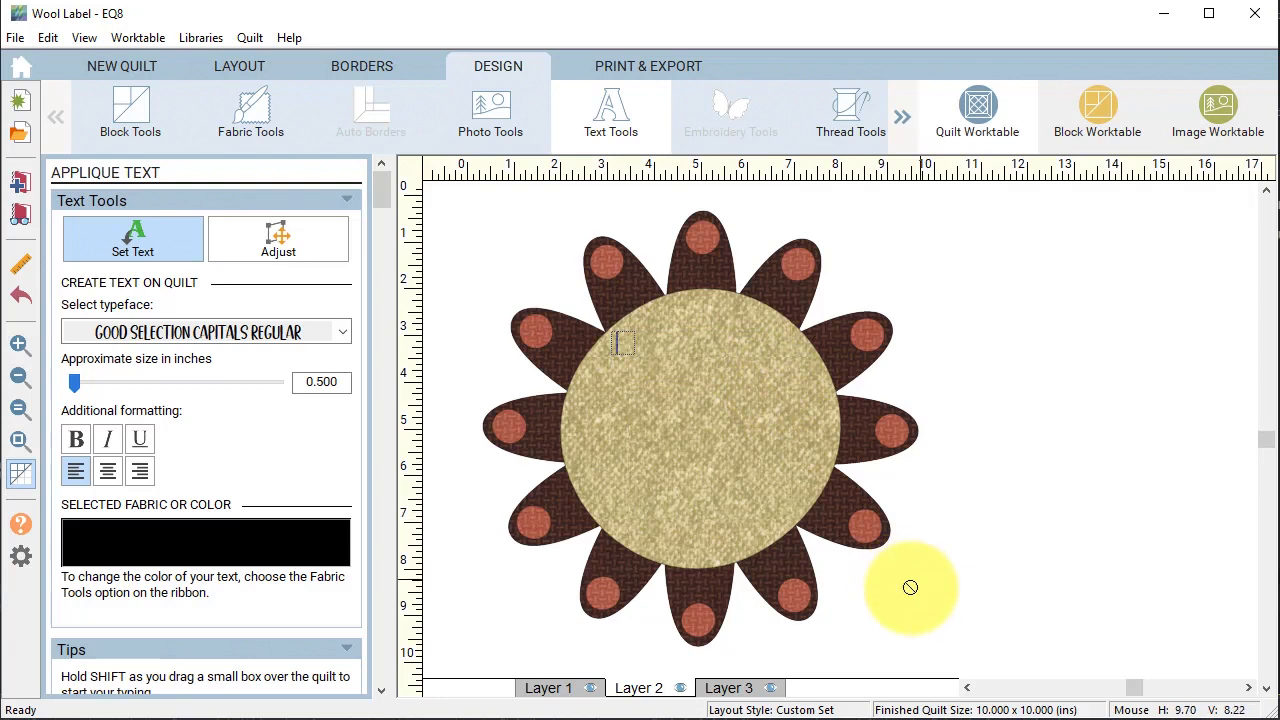
Type 'ADVENTURES IN WOOL', then add a second box reading QUILT LABEL, the maker's name, and 2021.
type("ADVENTURES")
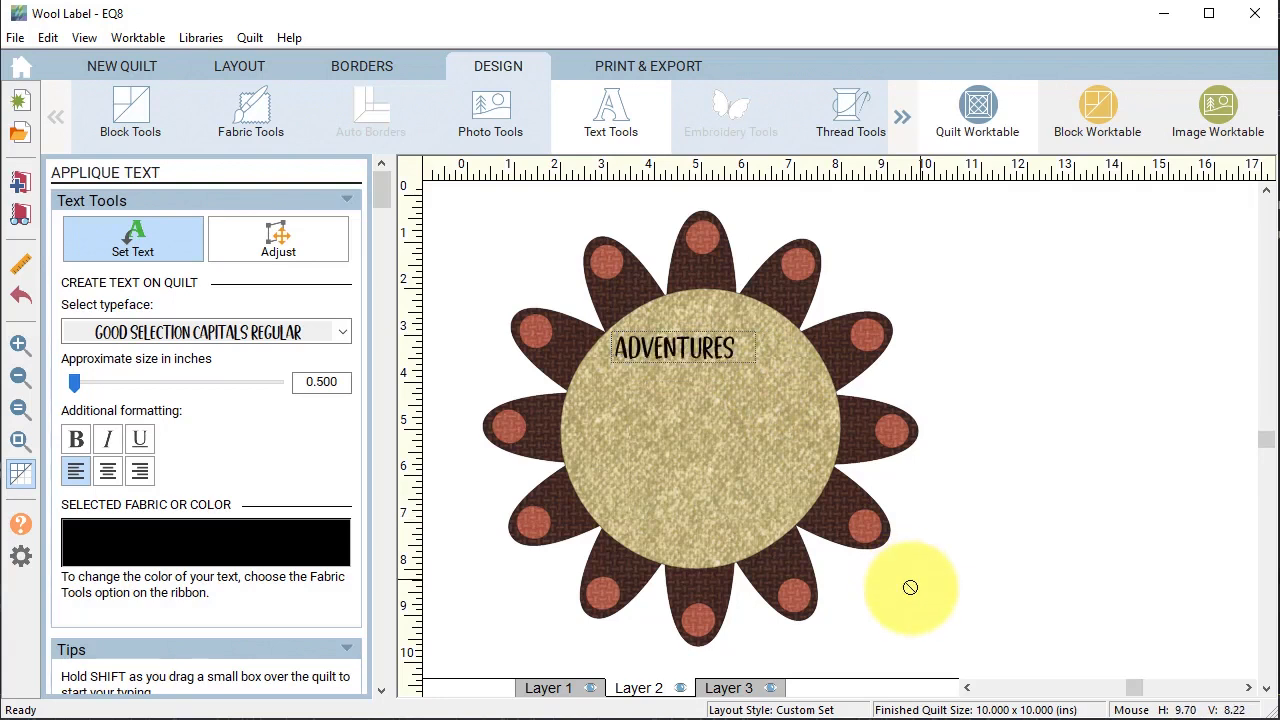
type(" IN WOOL")
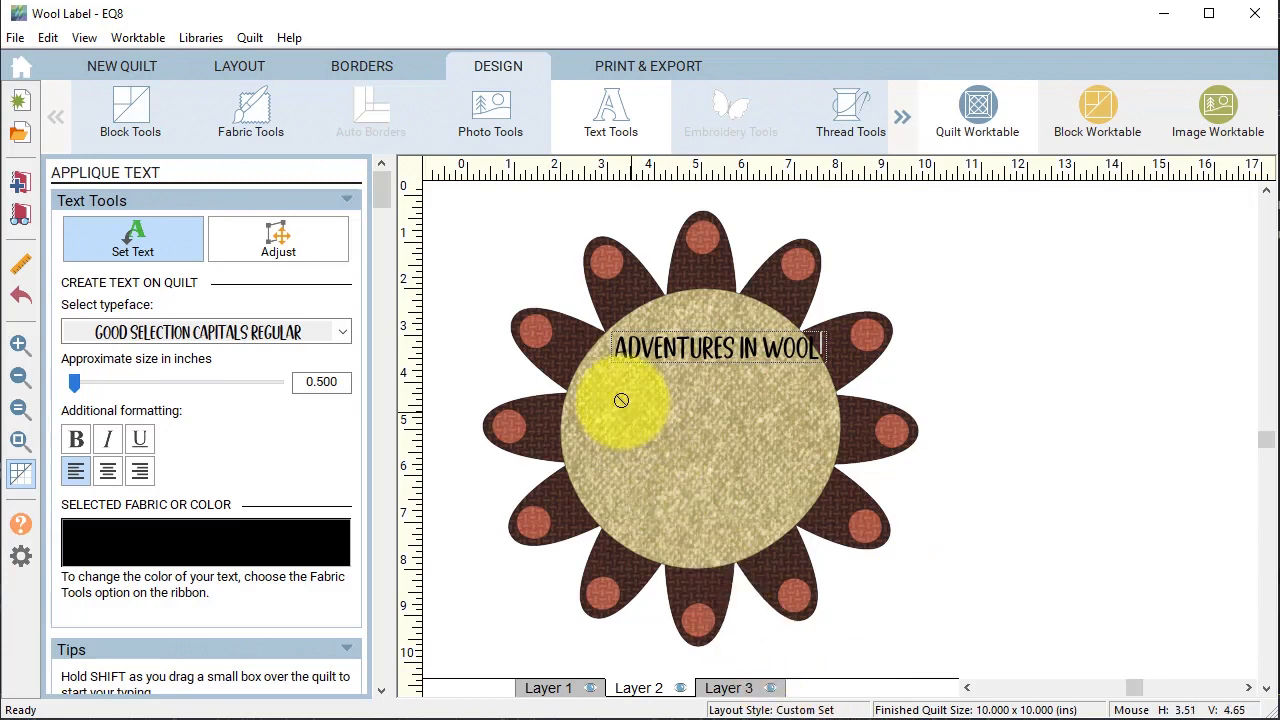
left_click_drag(622, 401, 766, 490)
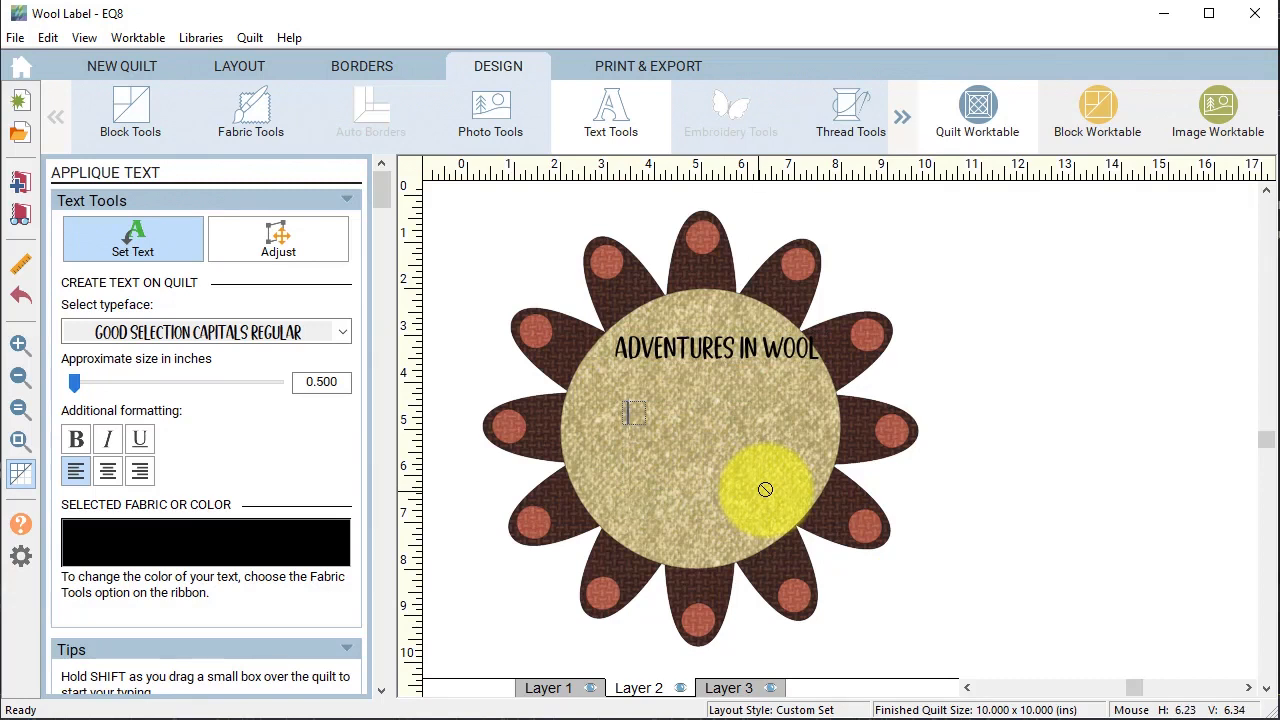
type("QUILT LABEL")
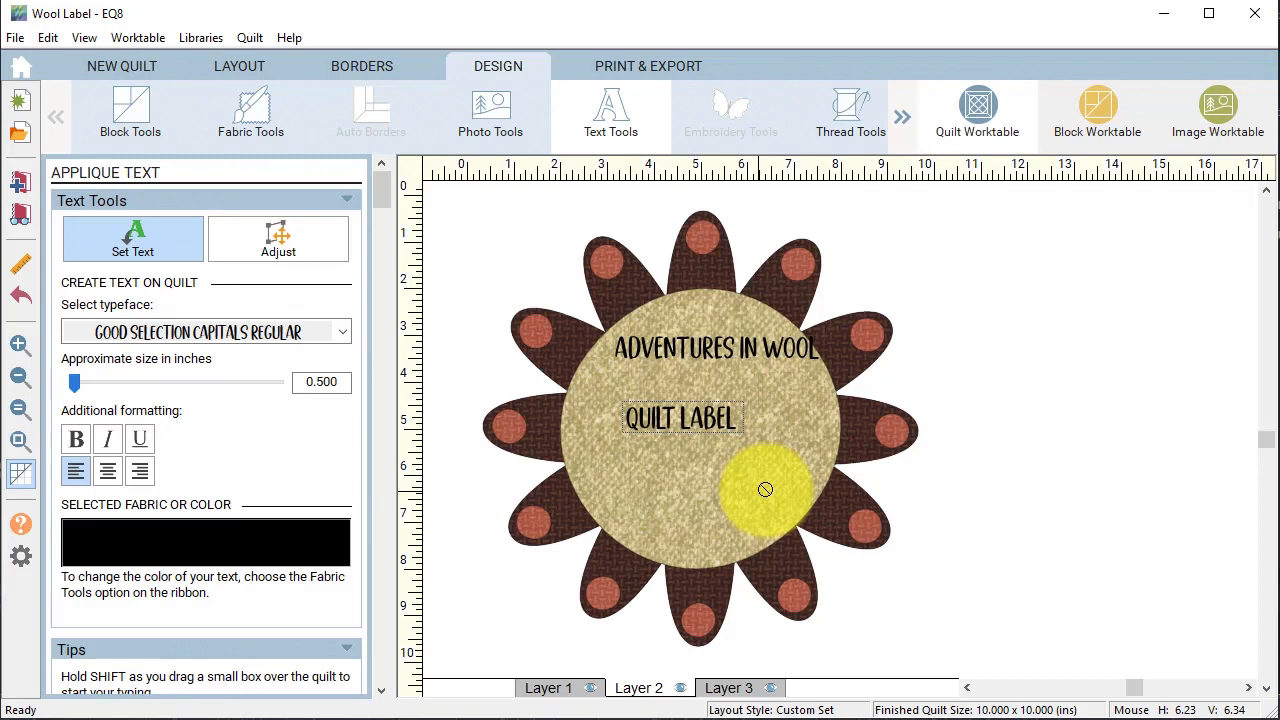
key("Return")
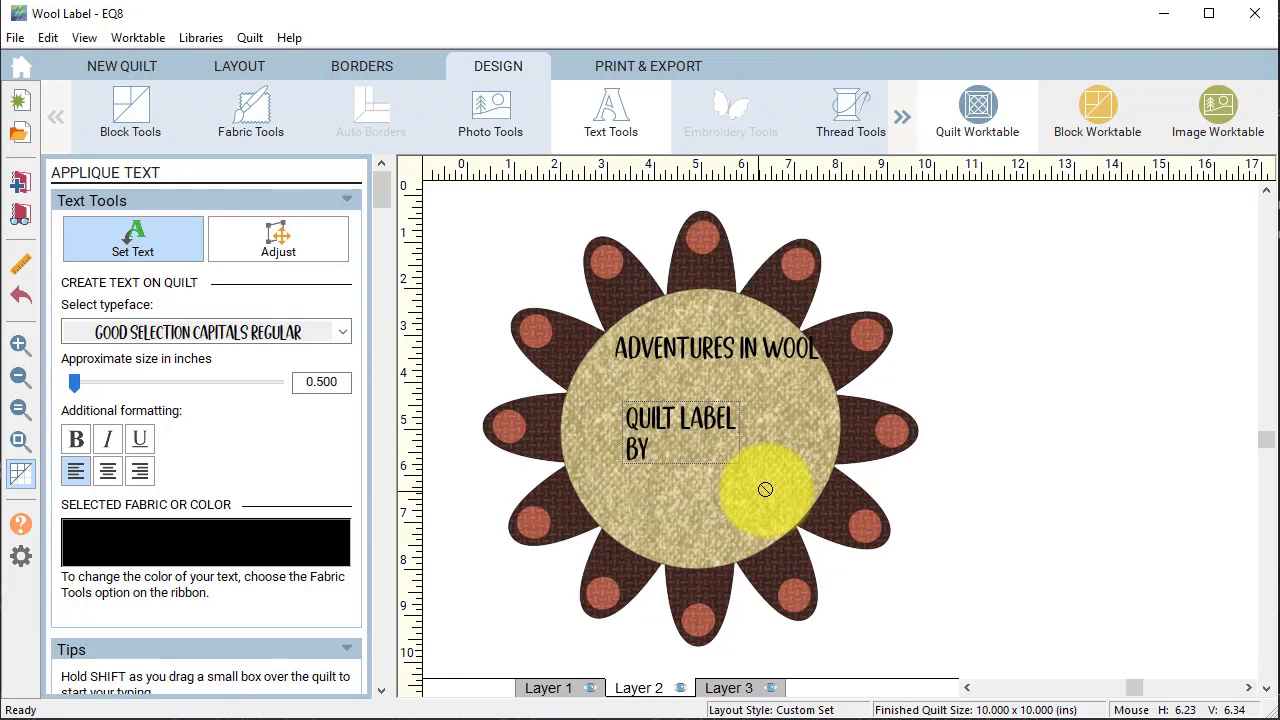
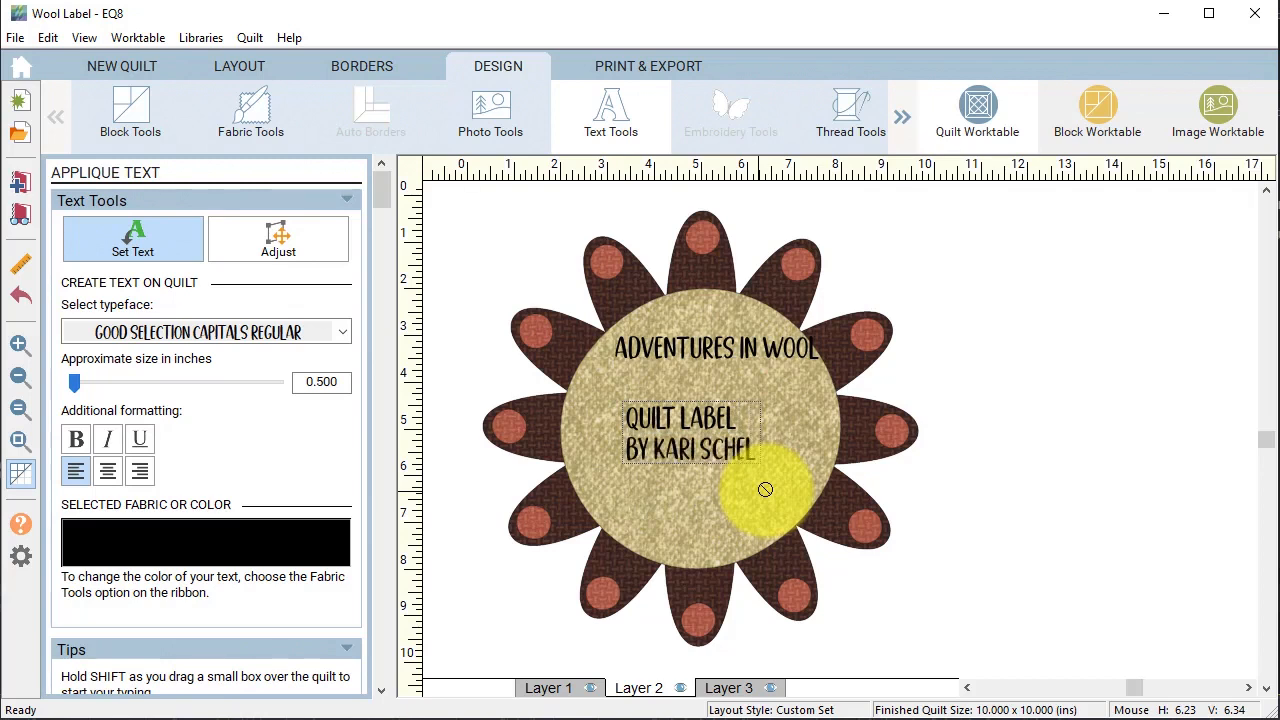
key("Return")
type("2021")
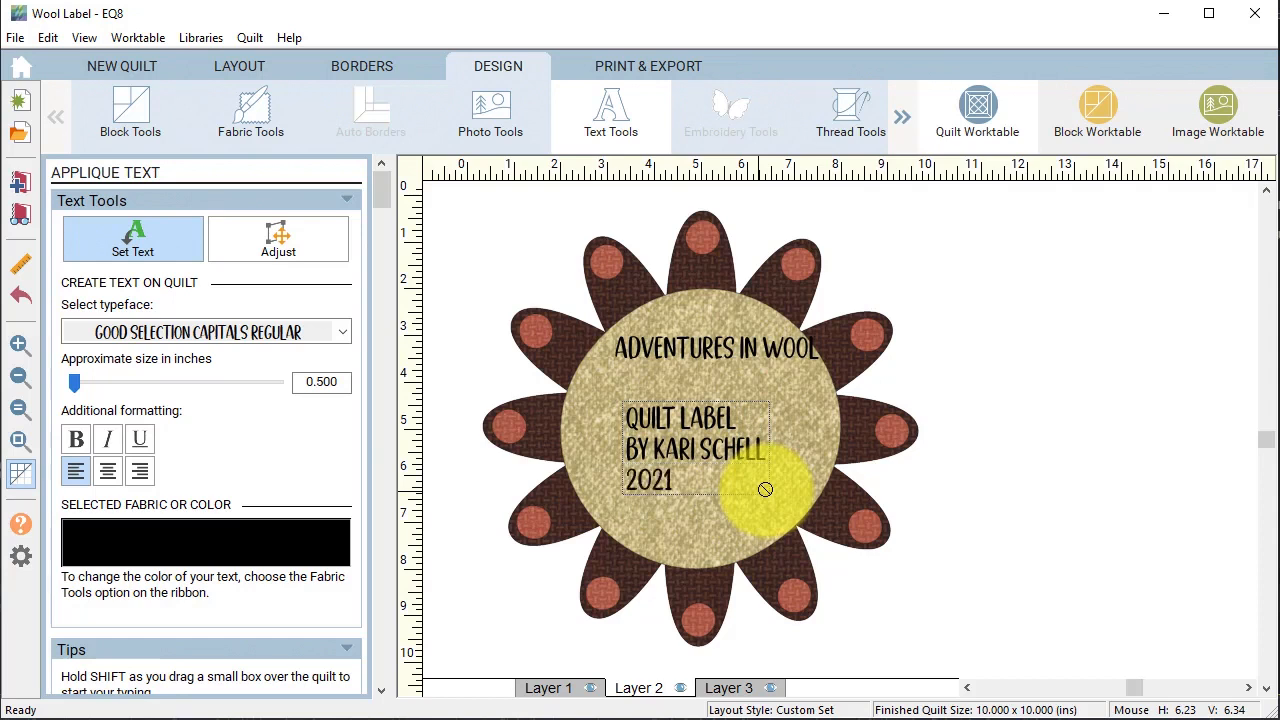
Centre-align the credits and enlarge the ADVENTURES IN WOOL title proportionally, centred above them.
left_click(107, 474)
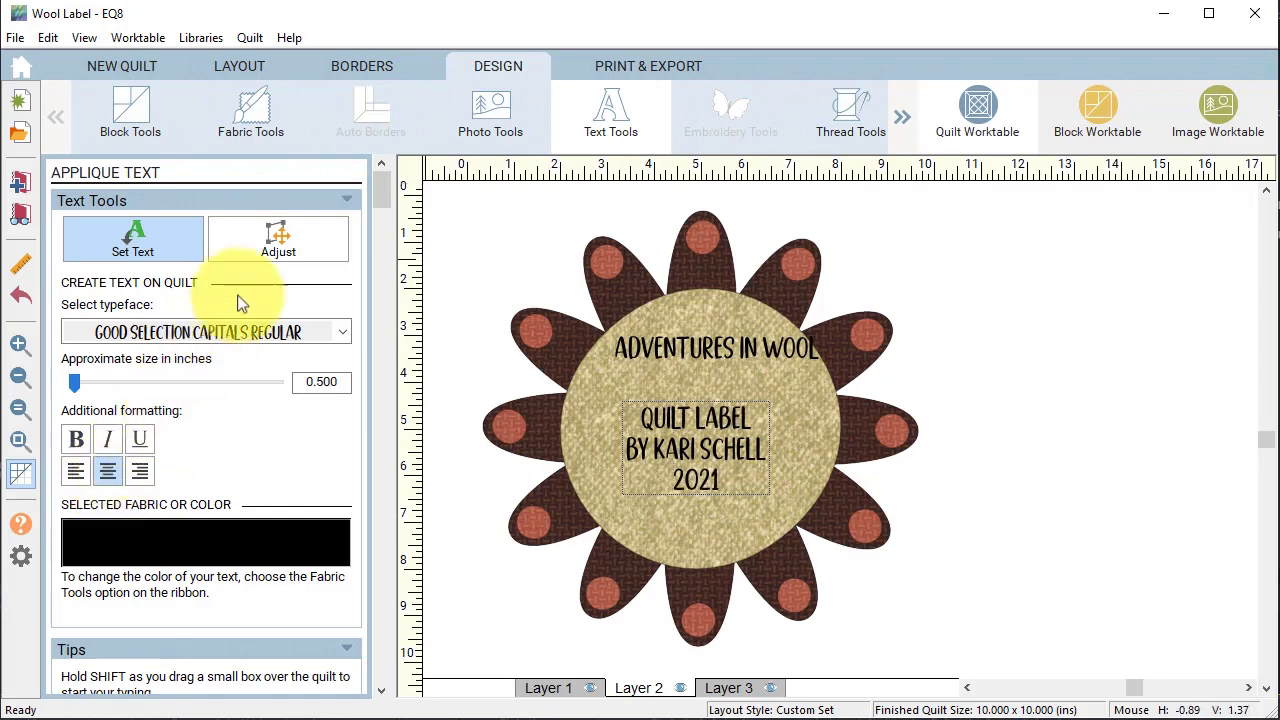
left_click(278, 246)
left_click(709, 451)
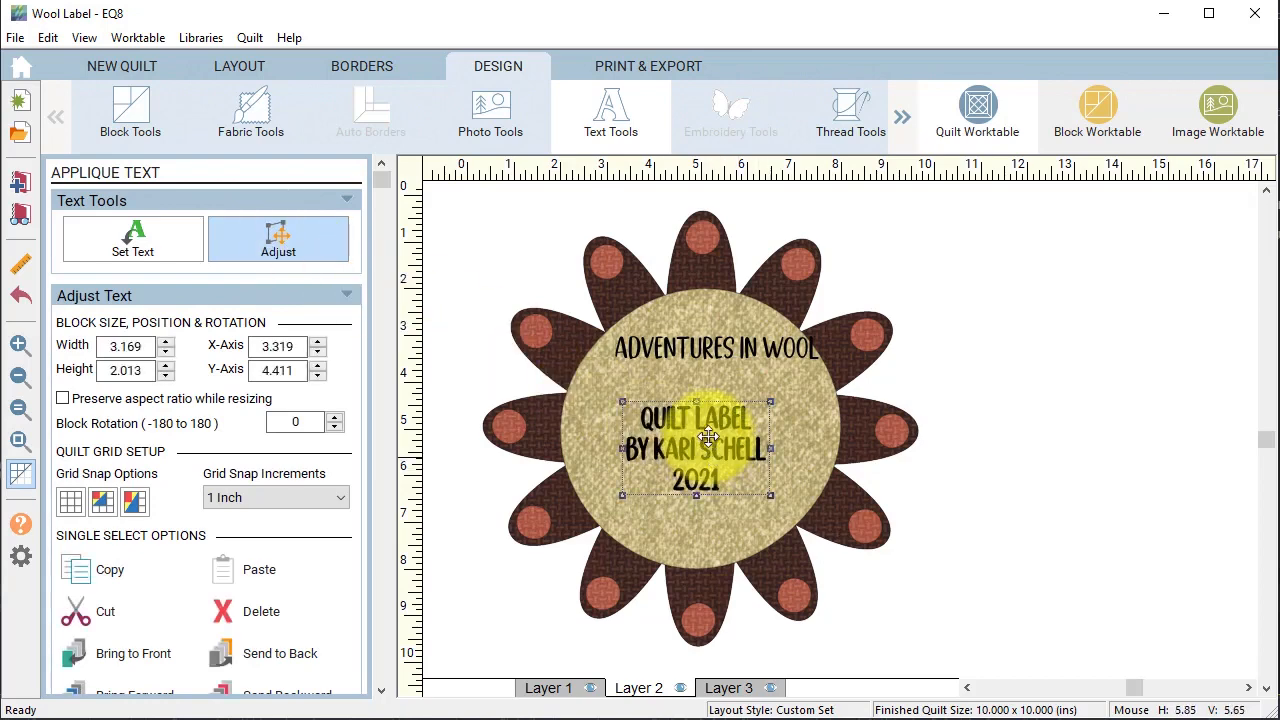
left_click_drag(709, 357, 700, 360)
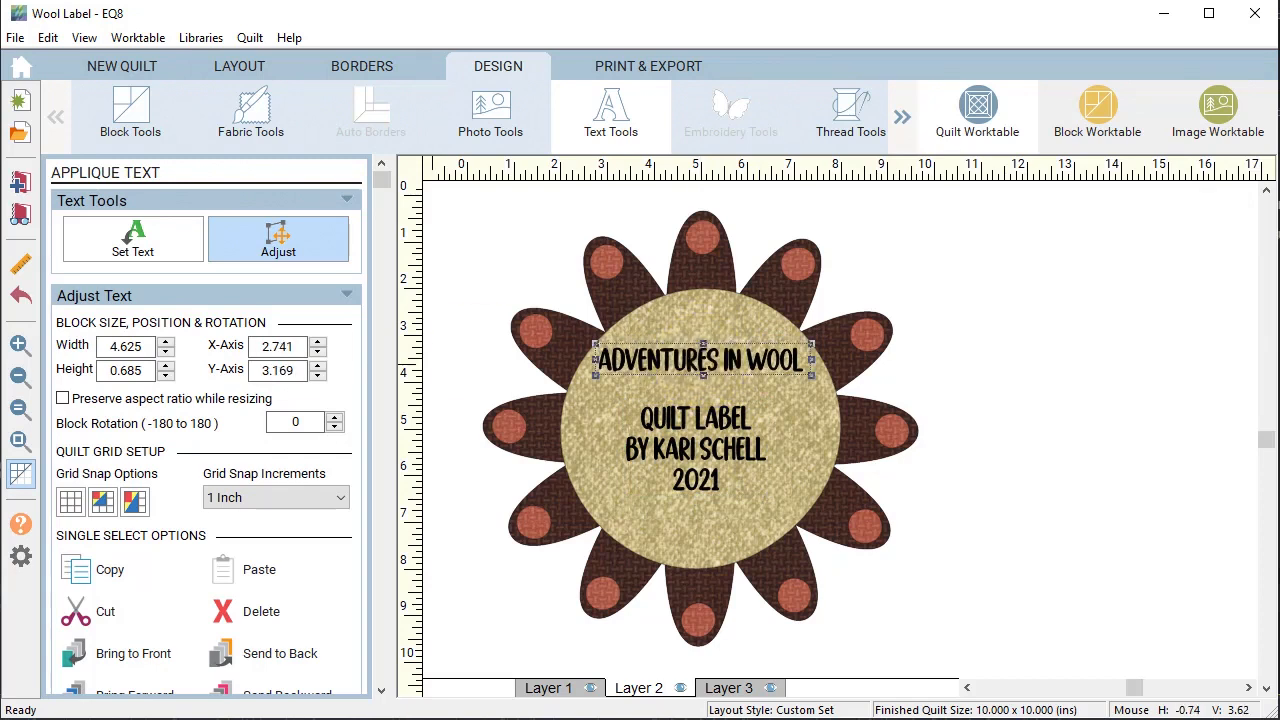
left_click(63, 398)
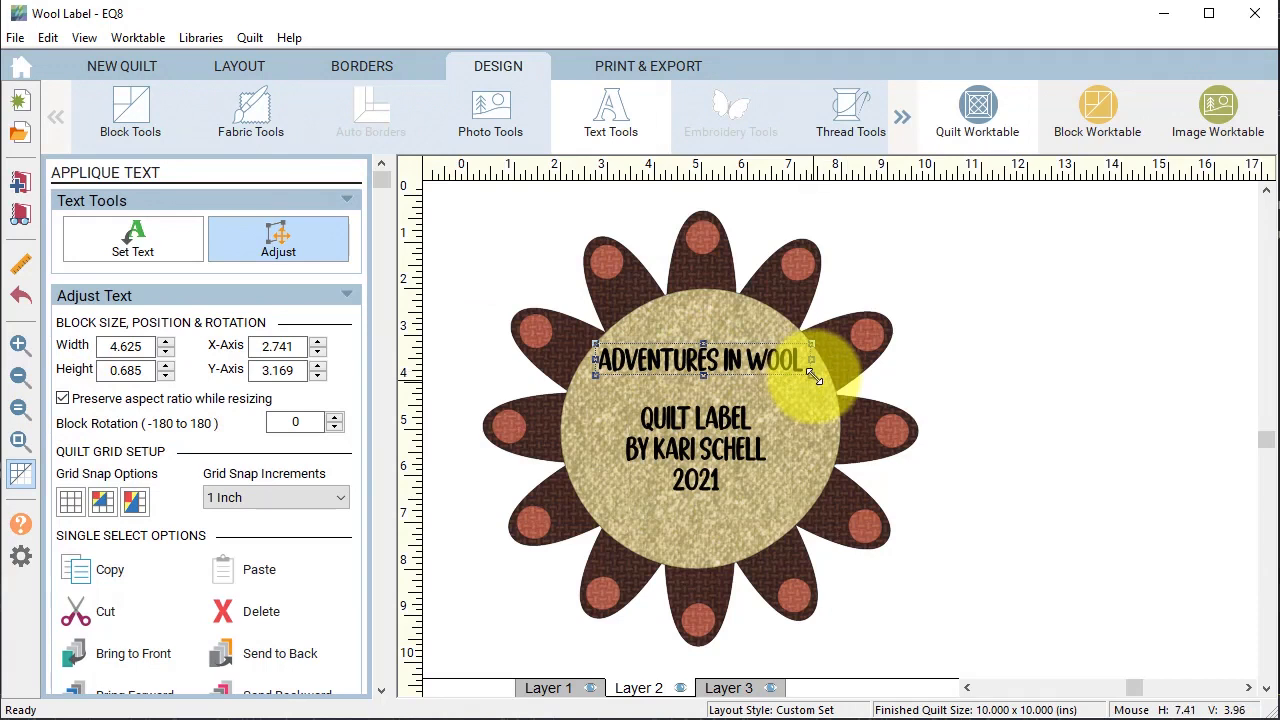
left_click_drag(812, 375, 852, 411)
left_click_drag(720, 366, 707, 378)
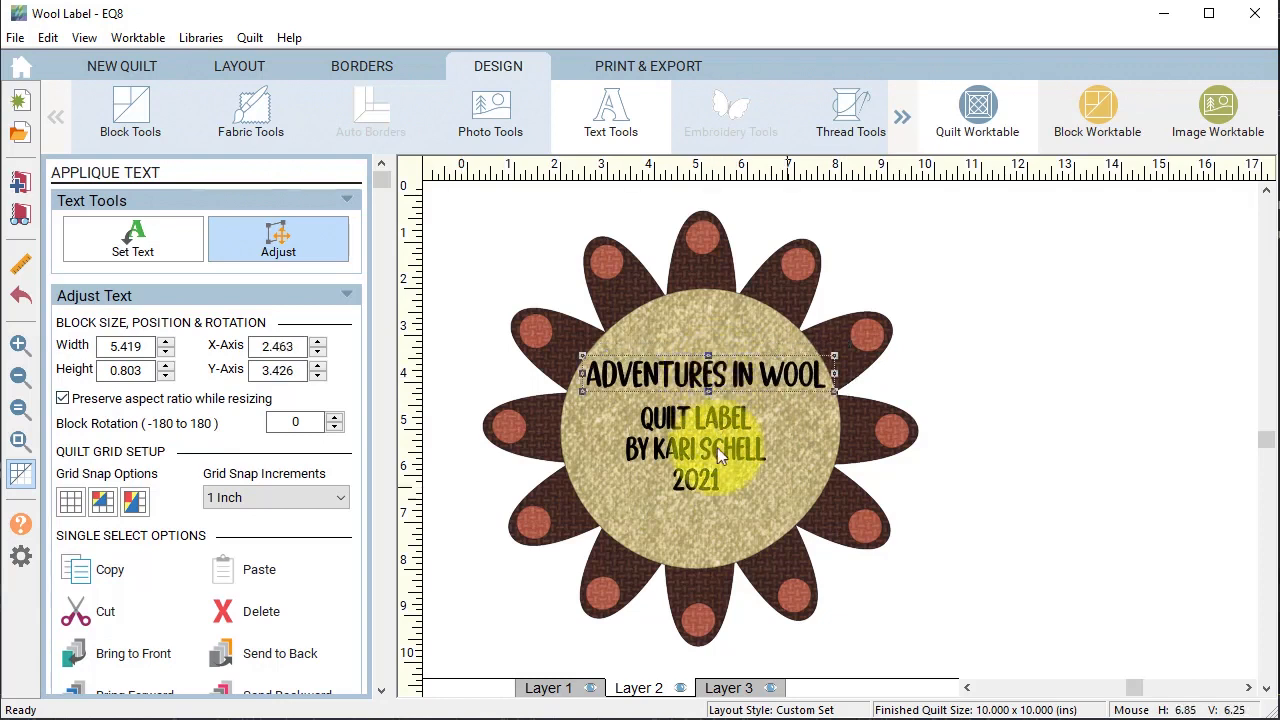
Move the credit lines lower in the flower centre and add the label to the Sketchbook.
left_click_drag(718, 455, 719, 476)
left_click(1085, 427)
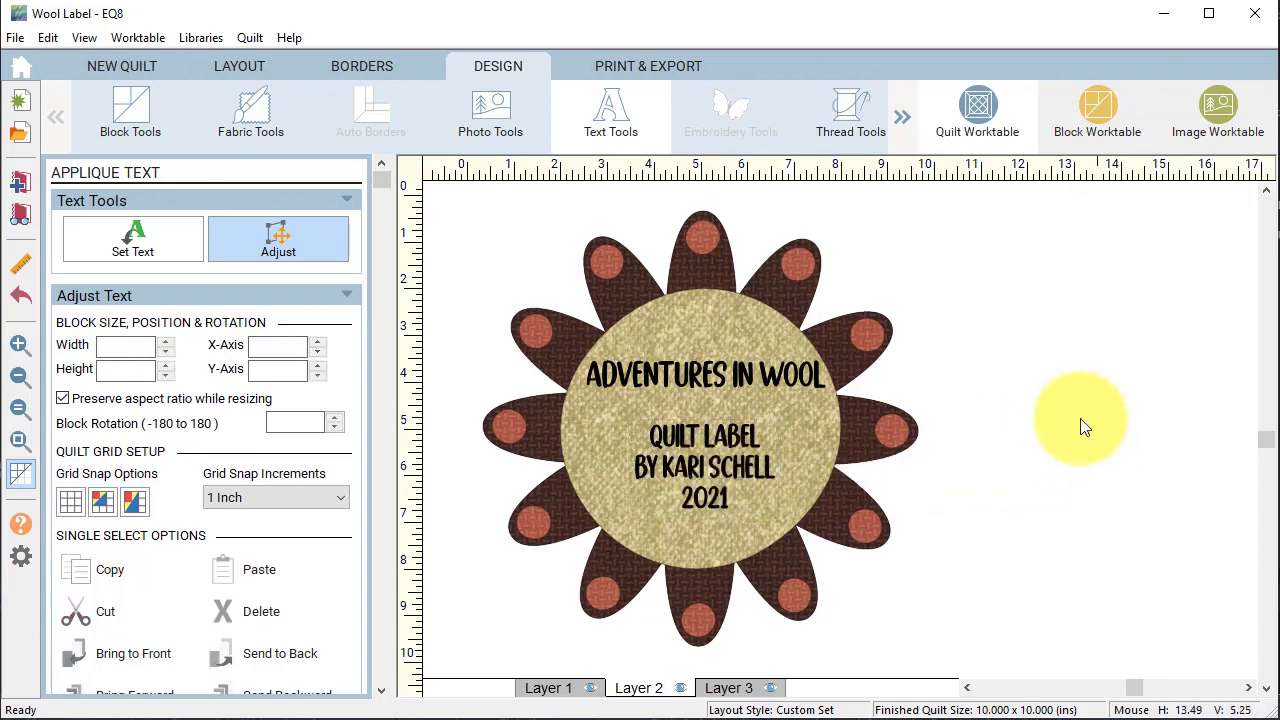
left_click(21, 185)
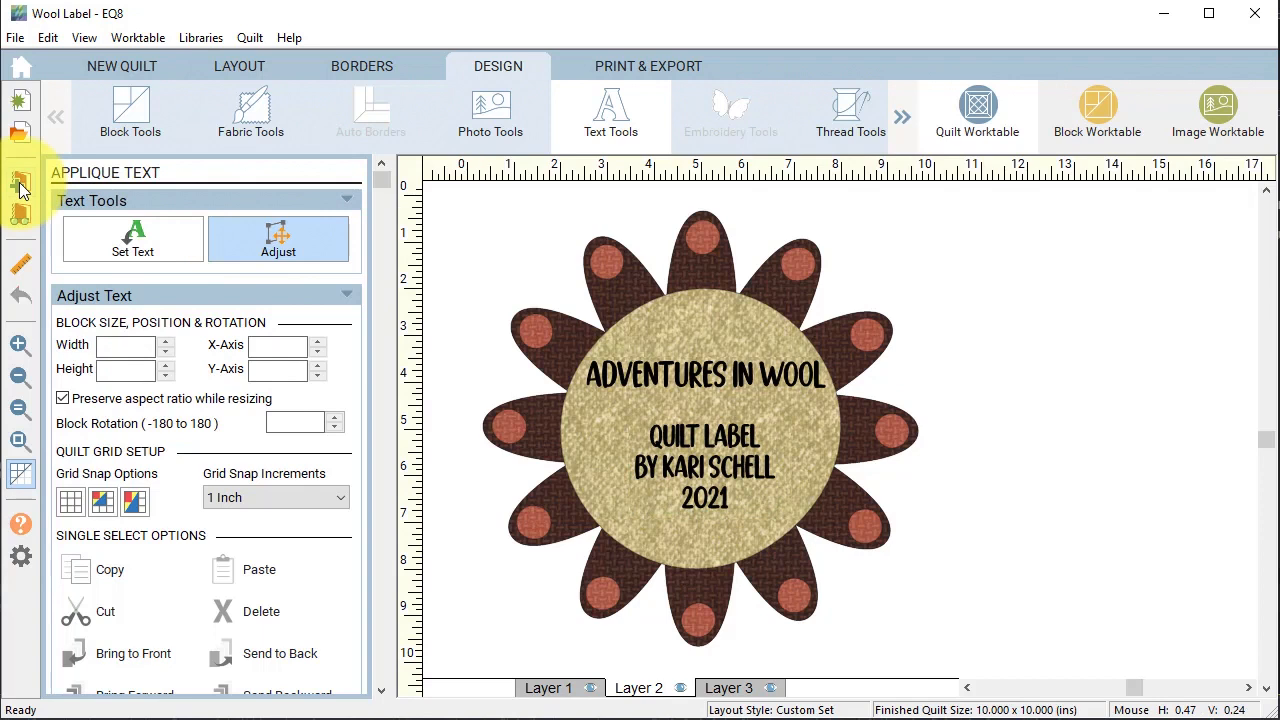